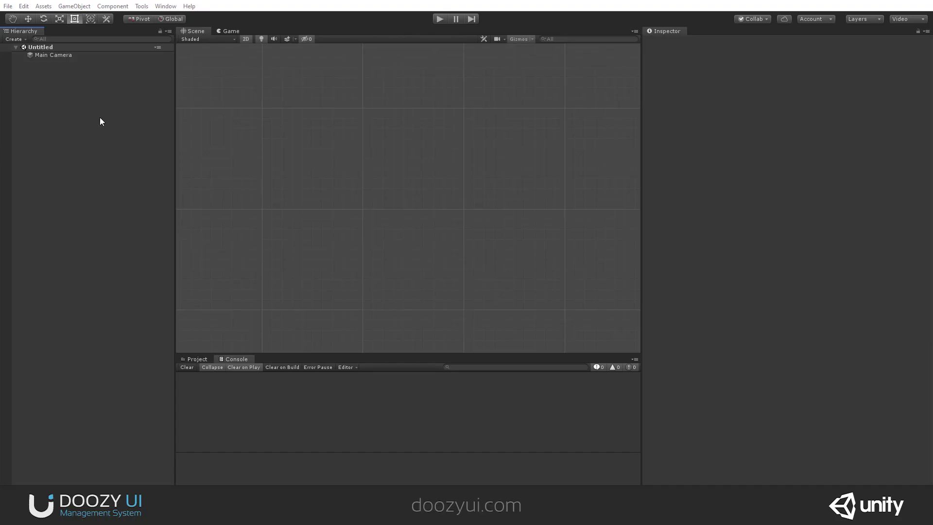
Step: Add a Doozy UIToggle to the scene from the Hierarchy's Doozy › UI menu
right_click(69, 99)
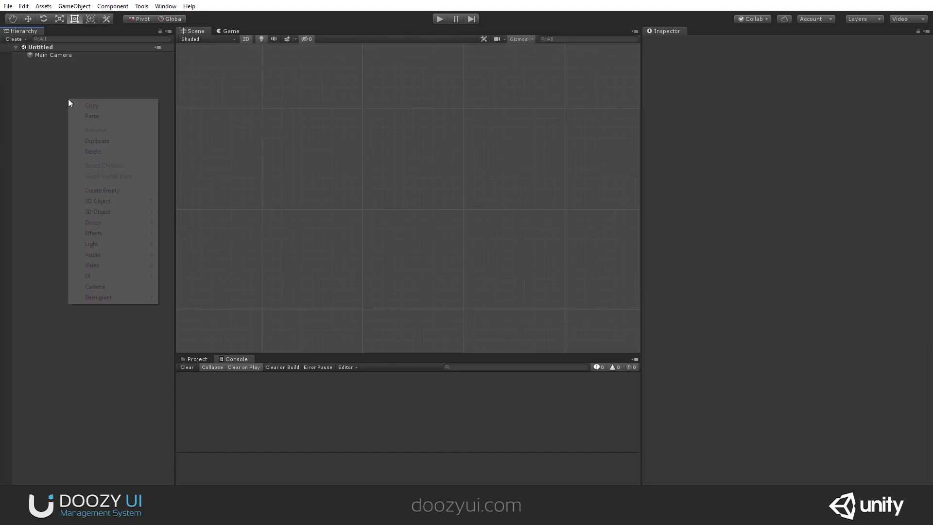
mouse_move(113, 225)
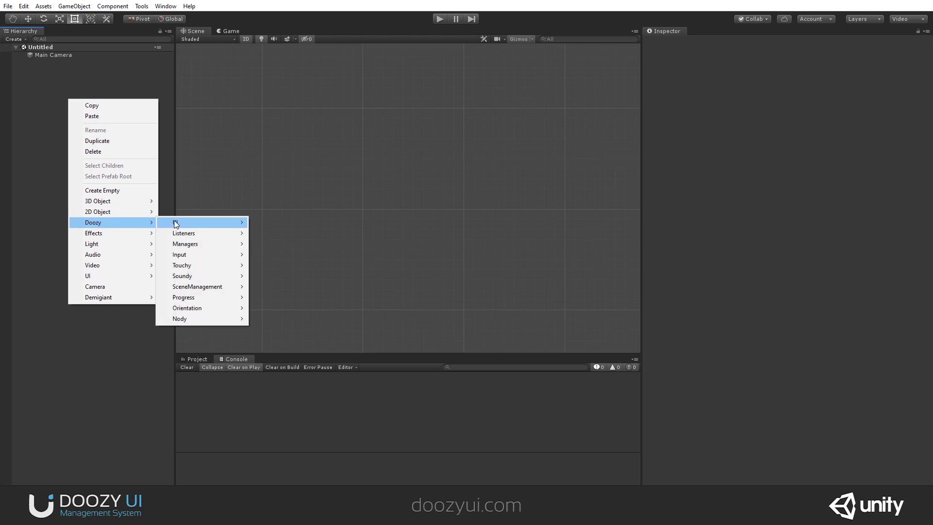
mouse_move(204, 222)
left_click(284, 270)
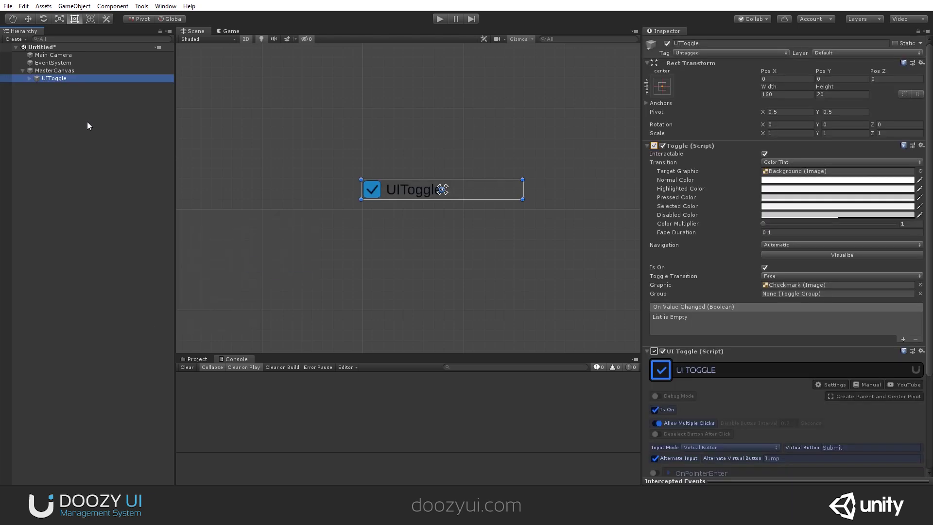
scroll(758, 304, "down", 5)
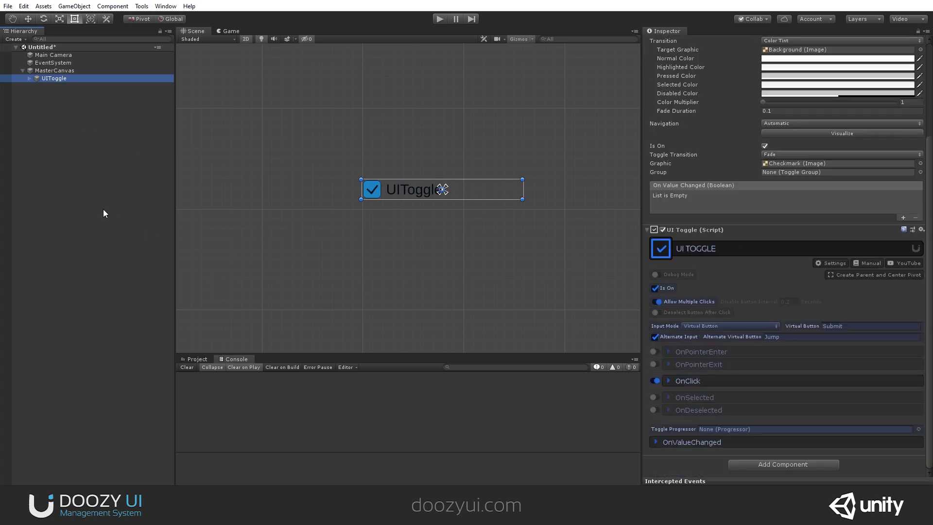
Step: Add a standard UI Toggle below it, and move the UIToggle up and left above it
left_click(48, 171)
right_click(49, 125)
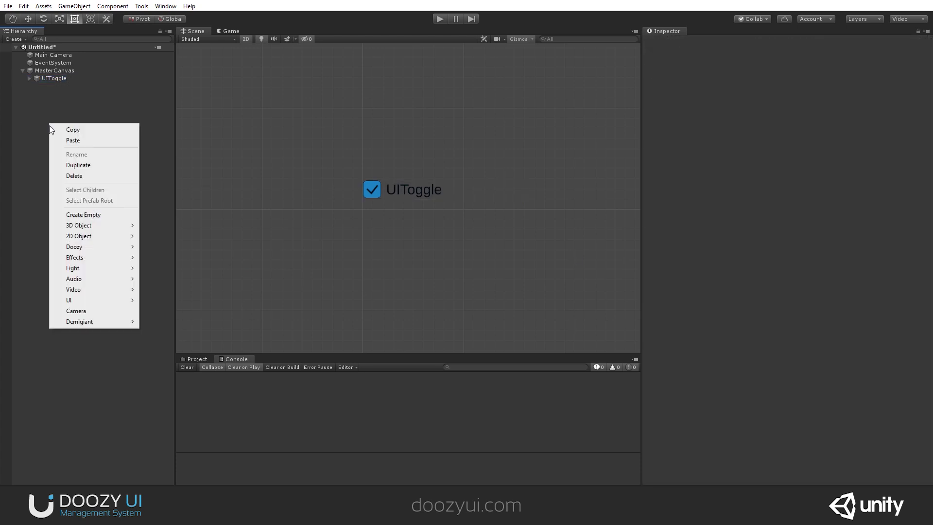
mouse_move(120, 299)
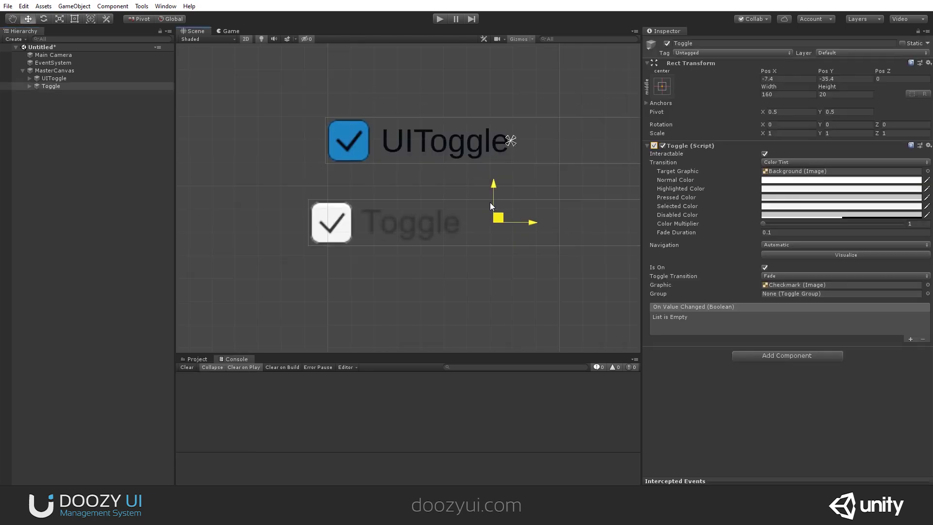
left_click_drag(490, 203, 436, 234)
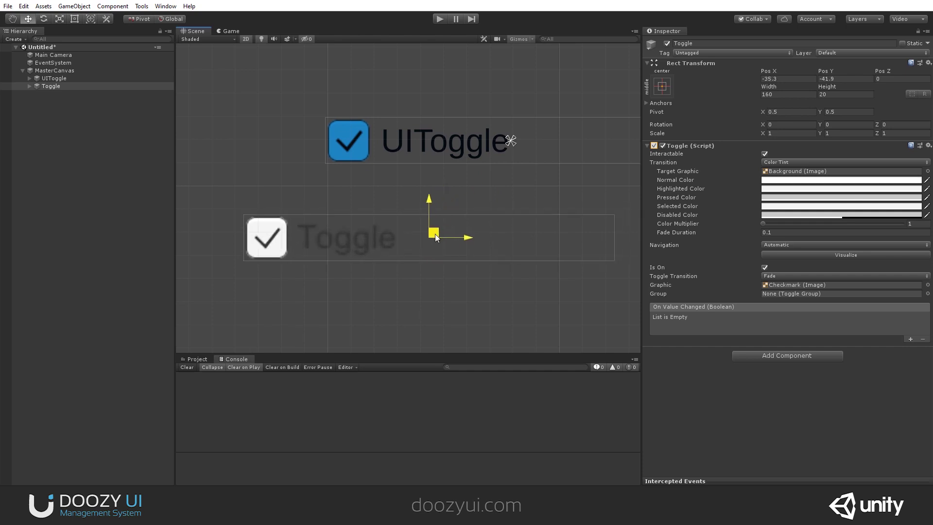
left_click(73, 77)
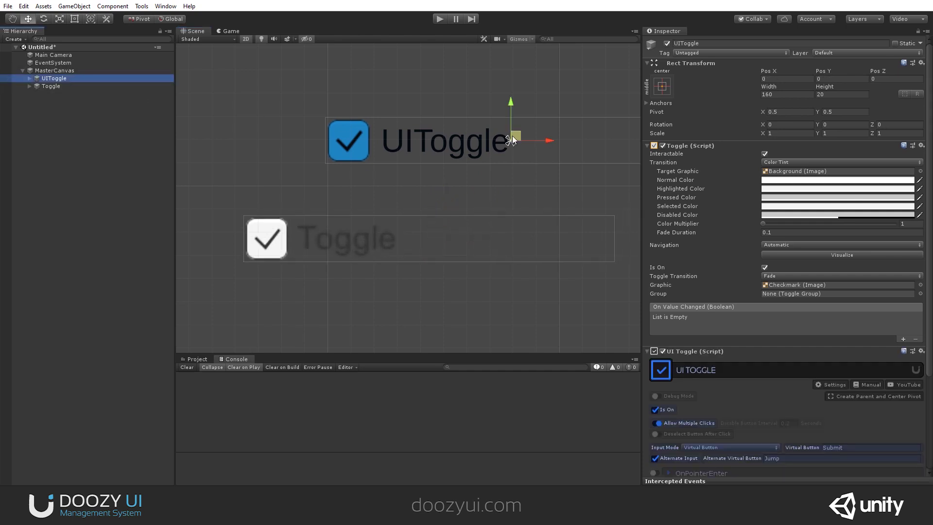
left_click_drag(513, 136, 450, 150)
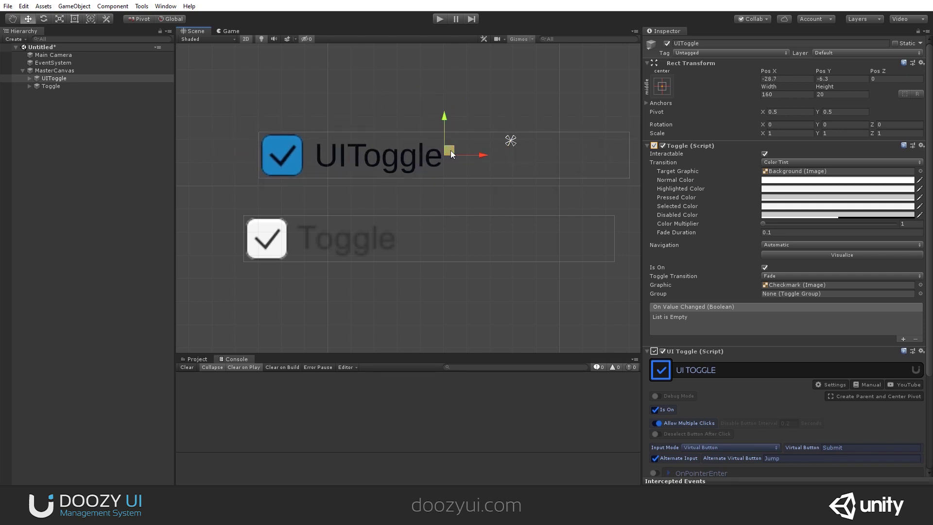
left_click(142, 101)
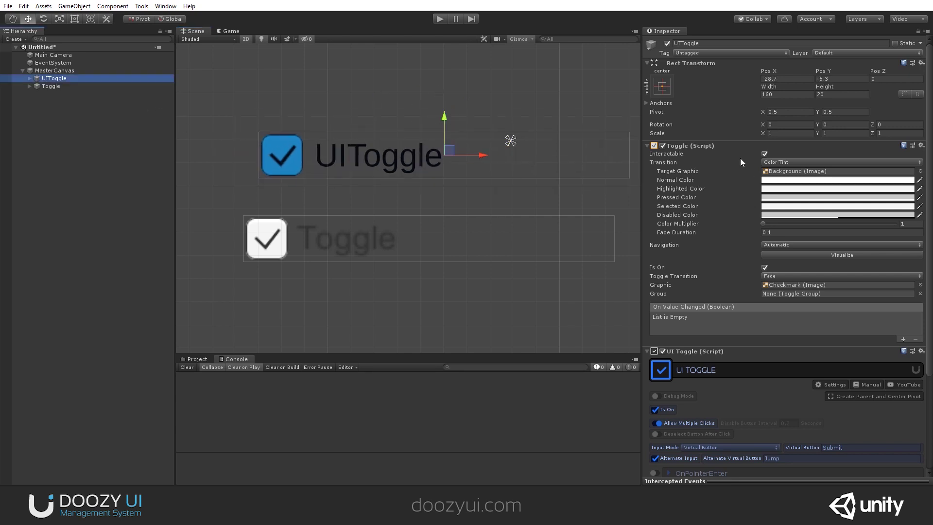
Step: Open the Doozy UIToggle settings and collapse the UIToggle default values section
scroll(740, 159, "down", 5)
scroll(740, 239, "up", 5)
scroll(742, 180, "down", 5)
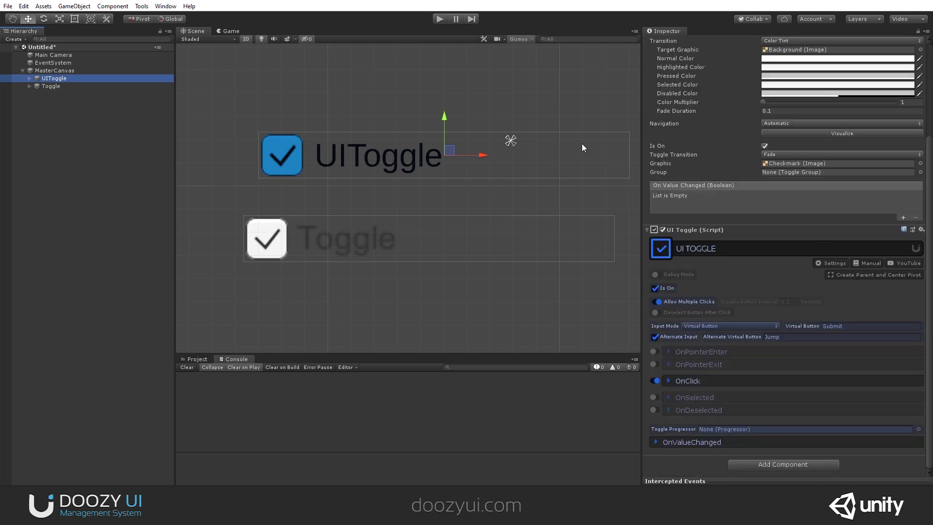
left_click(844, 263)
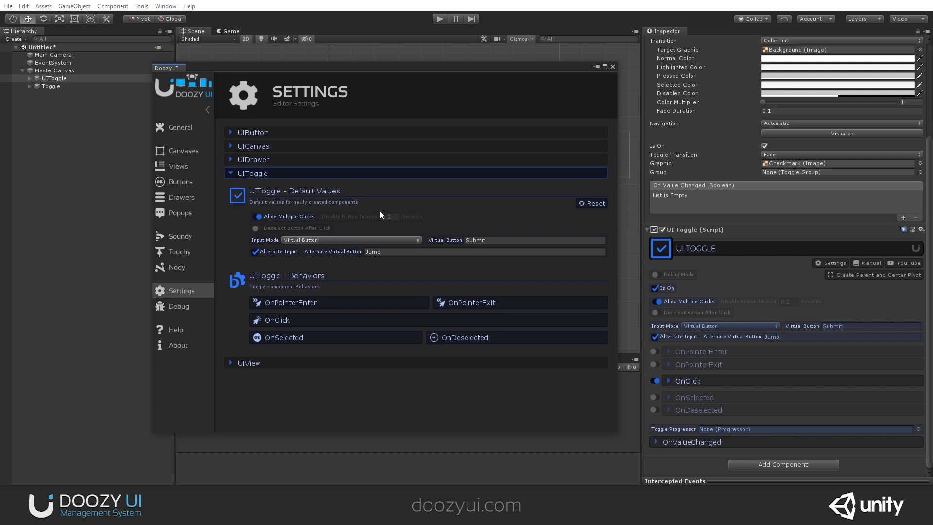
left_click(329, 174)
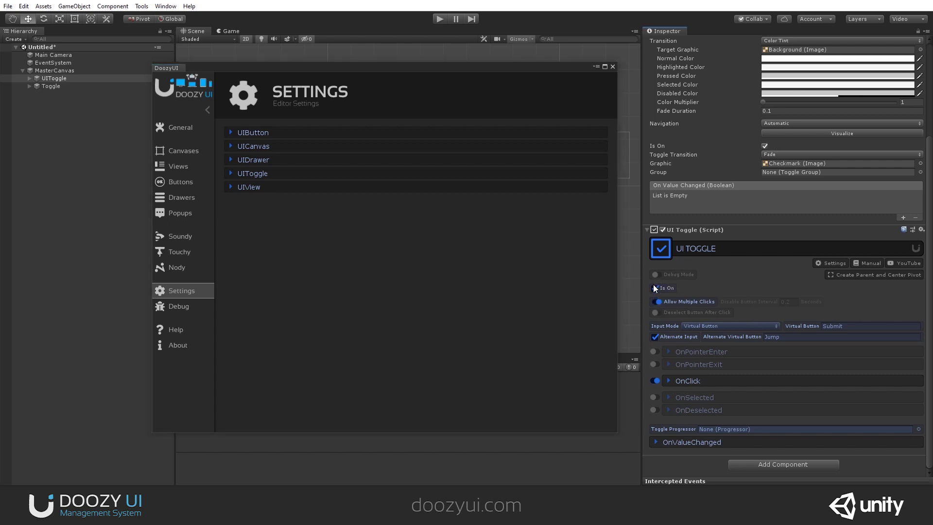
Step: Enable the UIToggle's OnPointerEnter, OnPointerExit and OnSelected behaviours
left_click(655, 351)
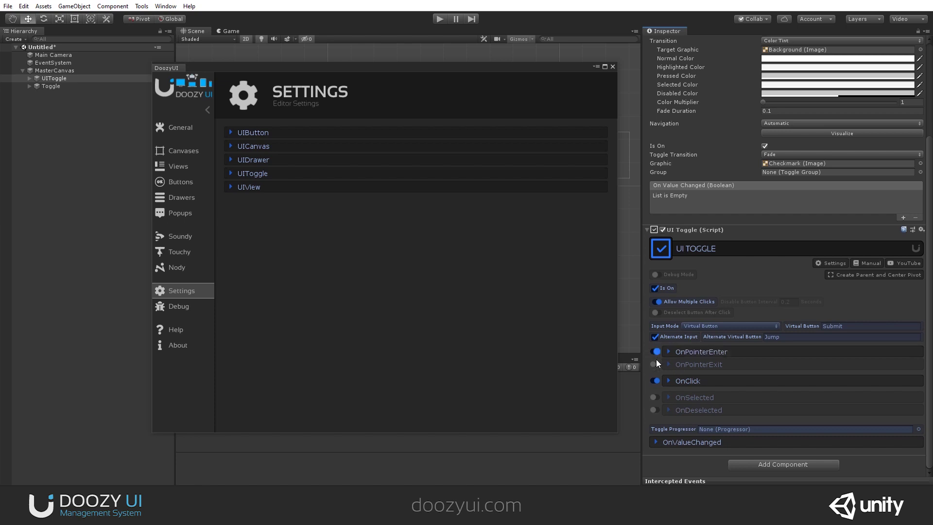
left_click(657, 364)
left_click(654, 397)
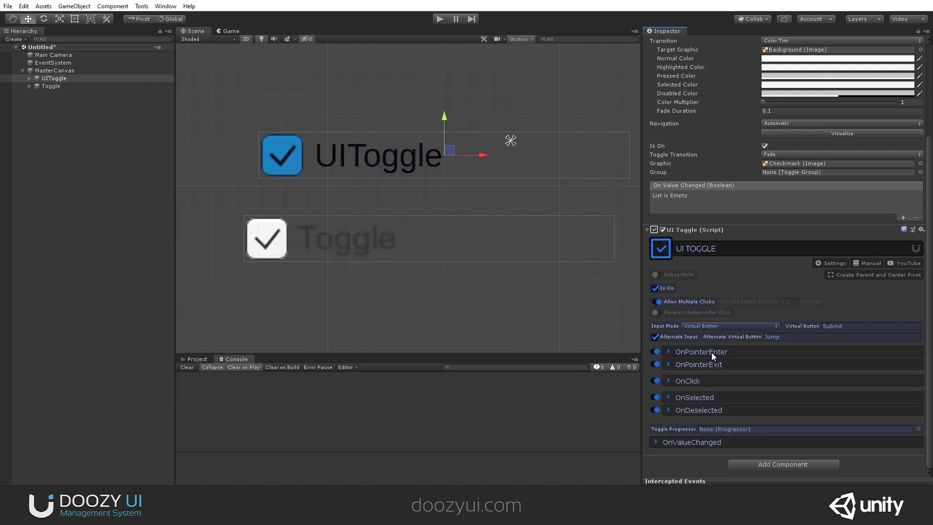
Step: Turn on a pointer-enter rotate punch with Z 5 and duration 0.2
left_click(712, 352)
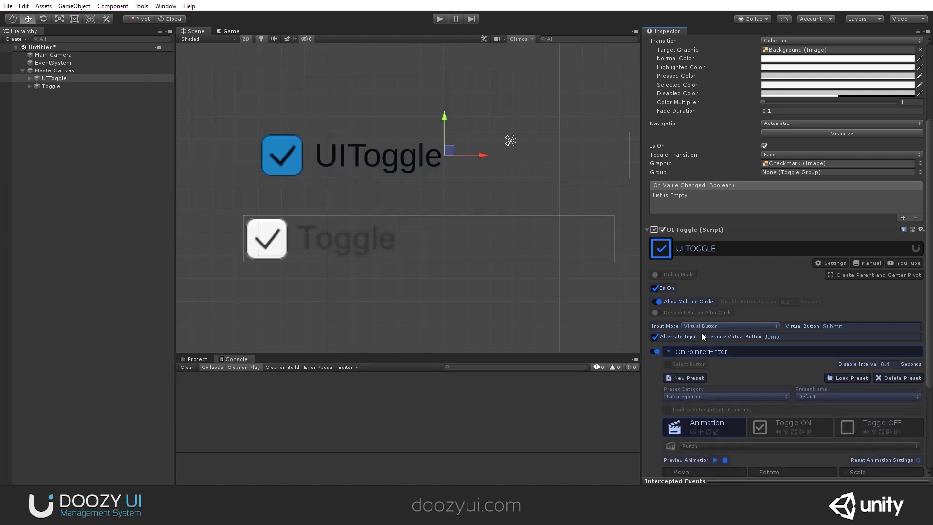
scroll(701, 332, "down", 3)
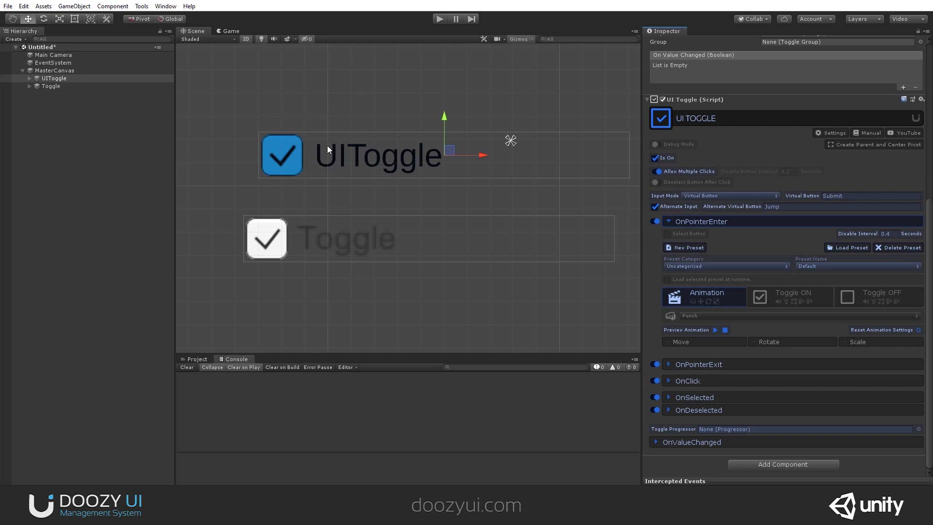
left_click(763, 343)
left_click(872, 363)
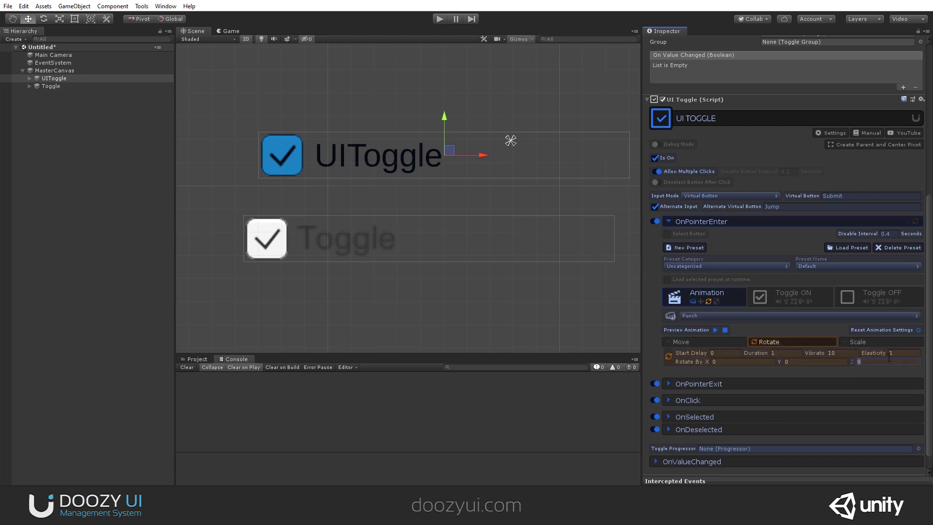
type("5")
left_click(795, 353)
type("0.2")
Step: Test the hover rotate punch in Play mode with the Game view at 4x, then stop
left_click(441, 18)
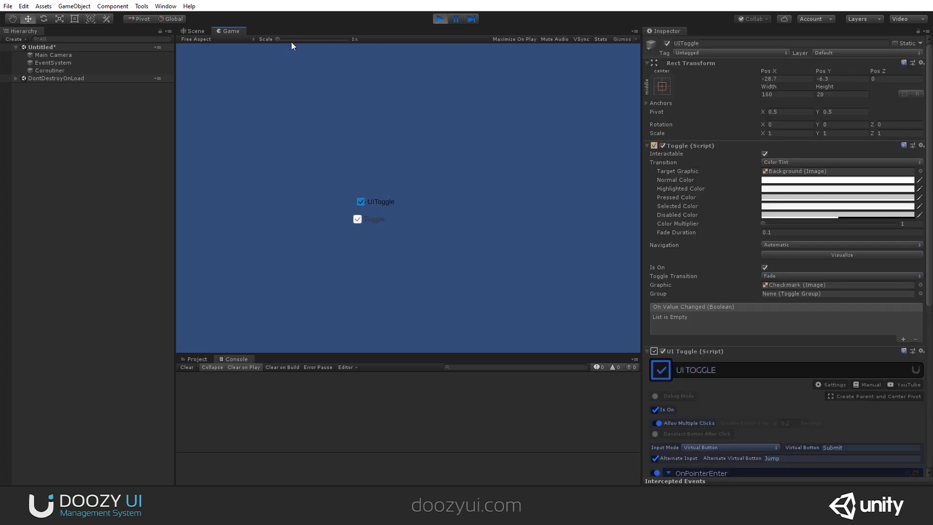
left_click_drag(292, 42, 332, 58)
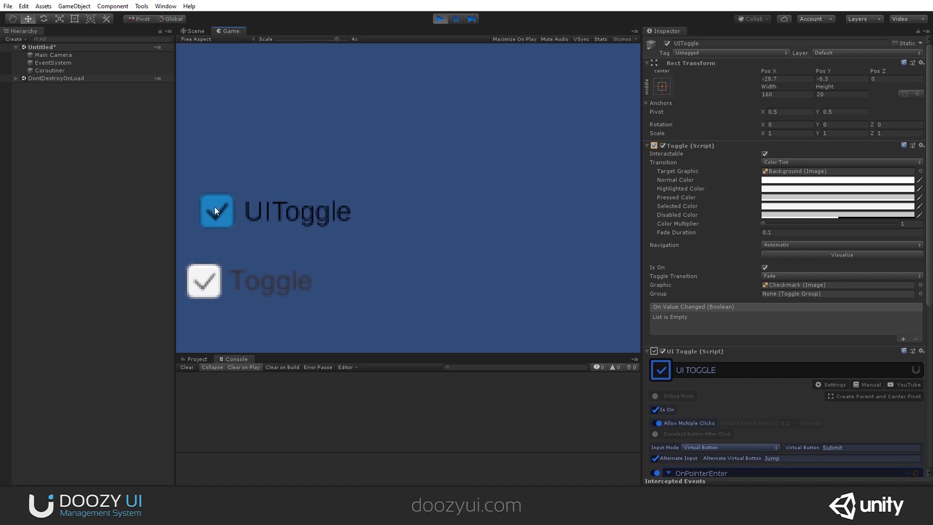
left_click(446, 18)
Step: Replace the rotate punch with the Scale › ElasticOut preset's 0.2 scale punch and preview it
scroll(705, 389, "down", 5)
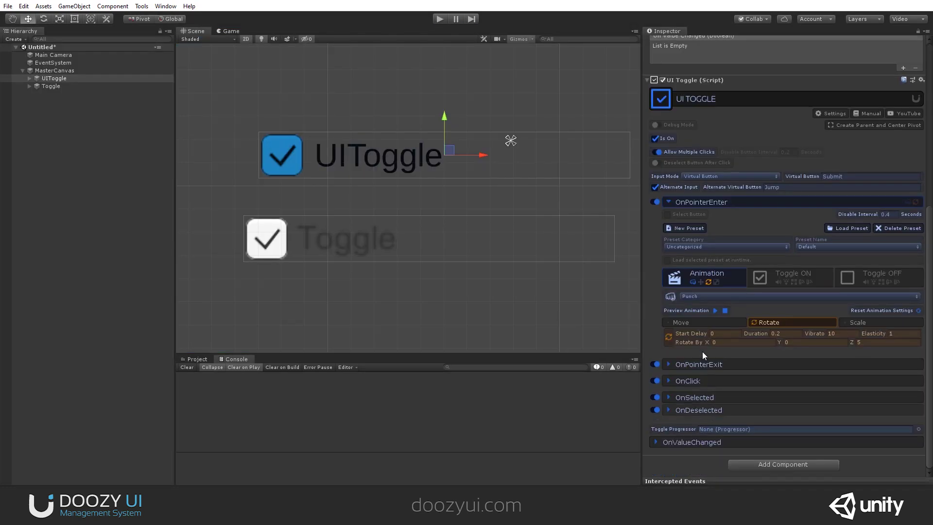
left_click(784, 322)
left_click(726, 265)
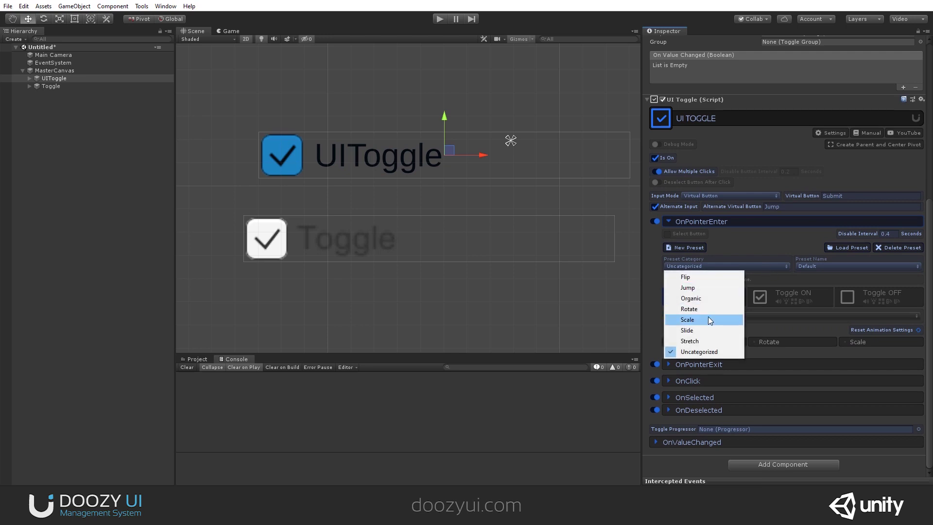
left_click(696, 319)
left_click(804, 267)
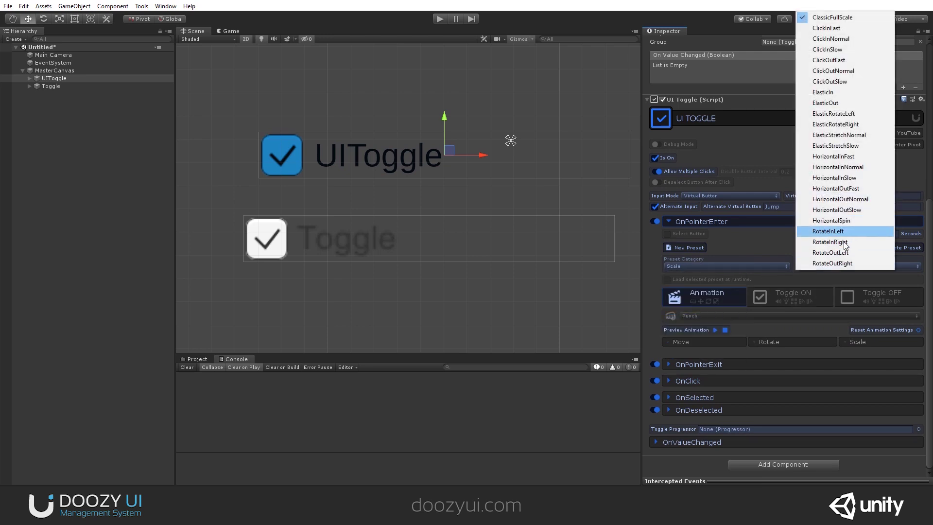
left_click(847, 102)
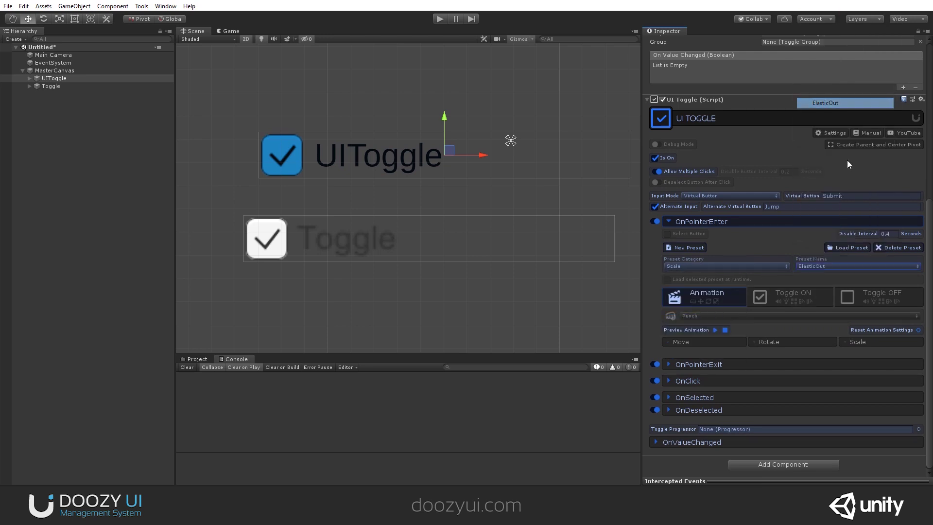
left_click(848, 249)
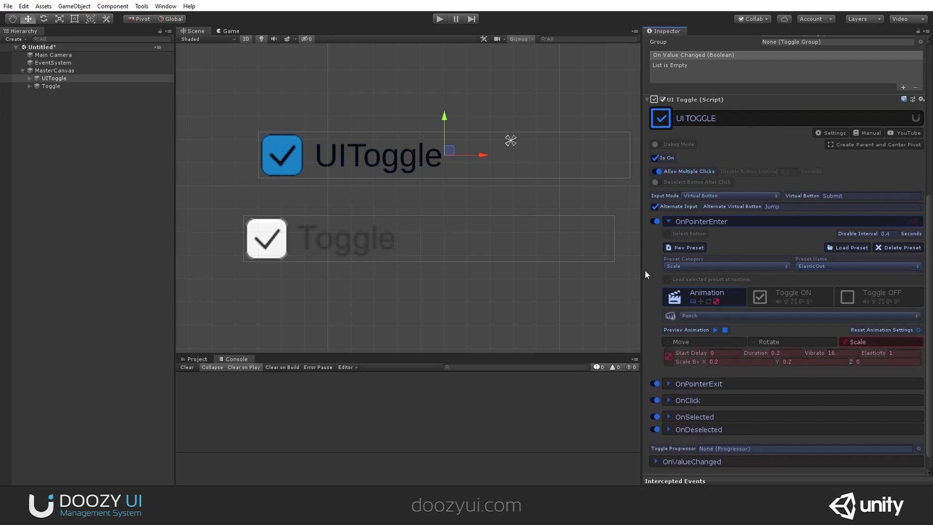
left_click(716, 330)
Step: Set the Toggle ON hover sound to Example Clicks / Tick
left_click(797, 303)
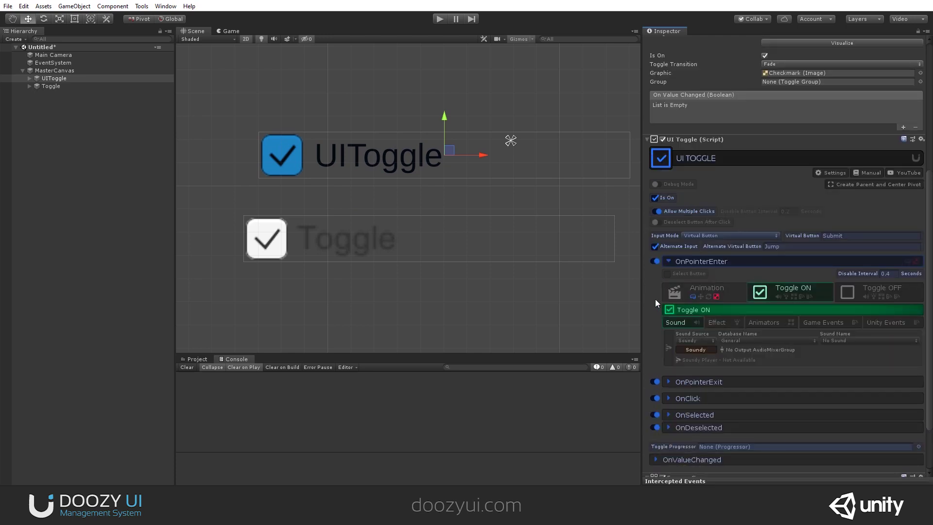
left_click(891, 294)
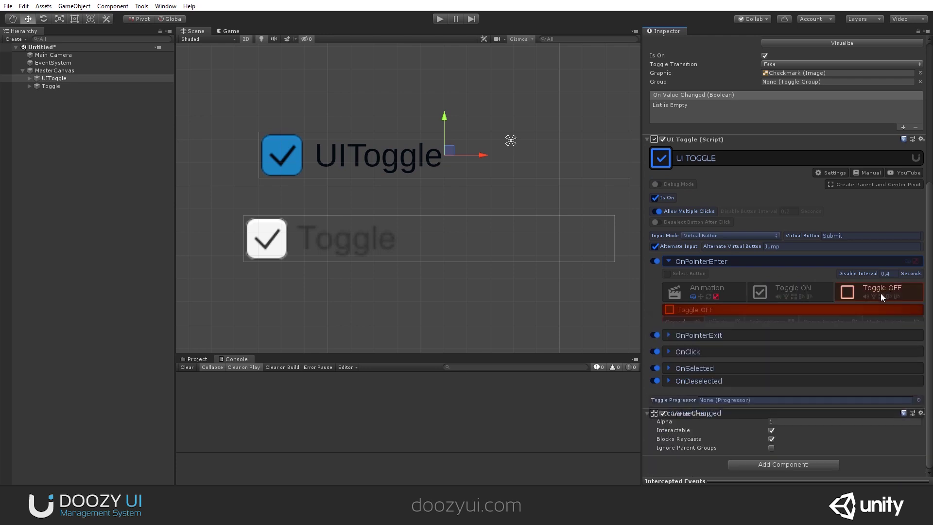
left_click(808, 294)
left_click(754, 341)
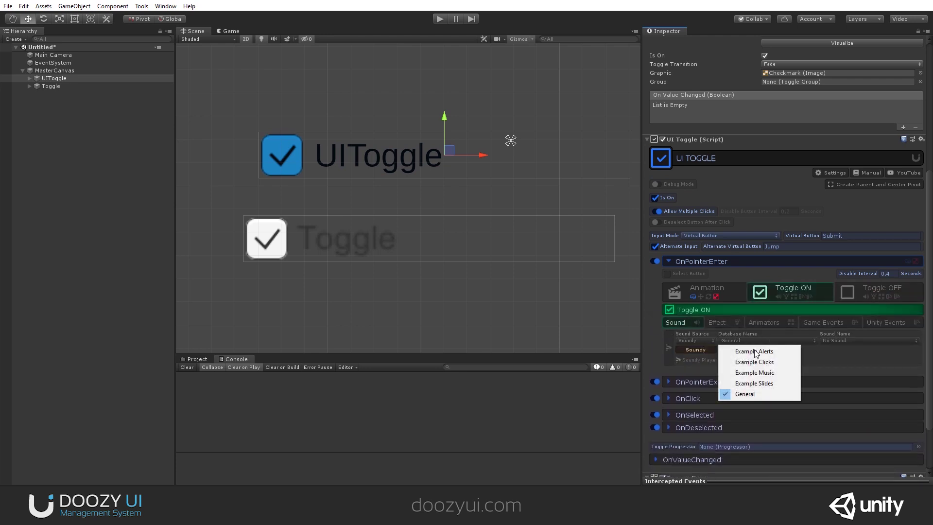
left_click(766, 361)
left_click(842, 340)
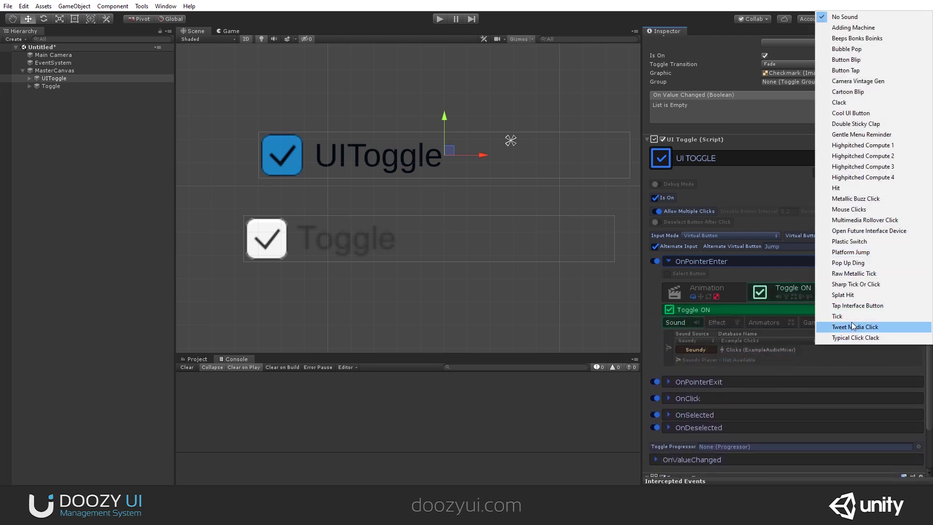
left_click(827, 317)
left_click(814, 362)
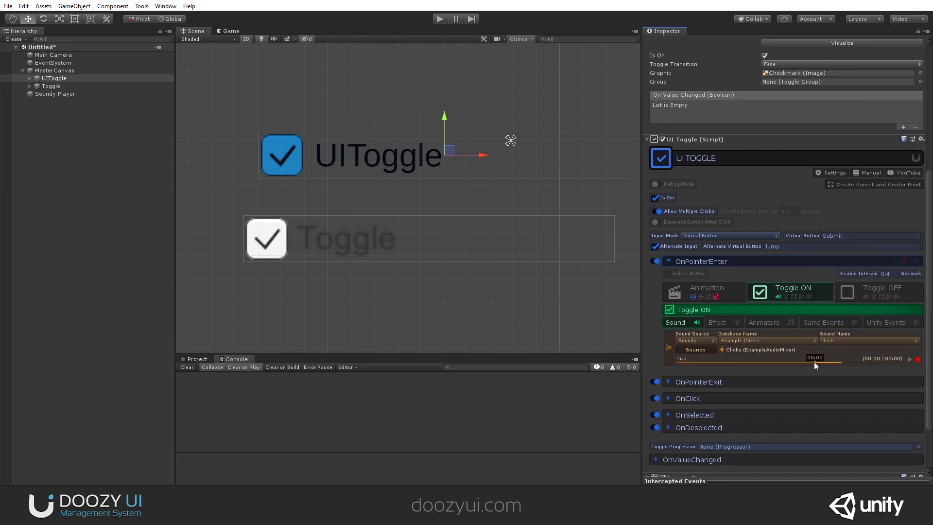
Step: Set the Toggle OFF hover sound to Example Clicks / Tick, then start Play mode to test
left_click(866, 293)
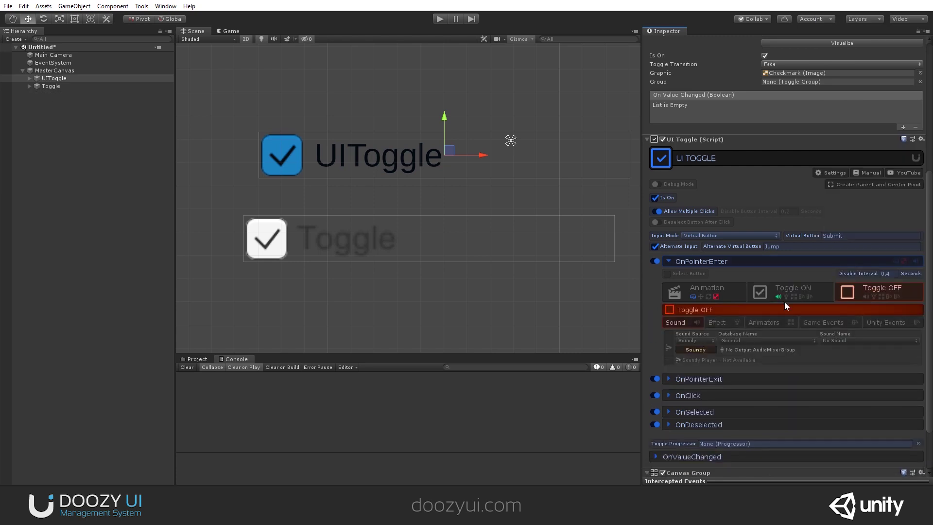
left_click(763, 341)
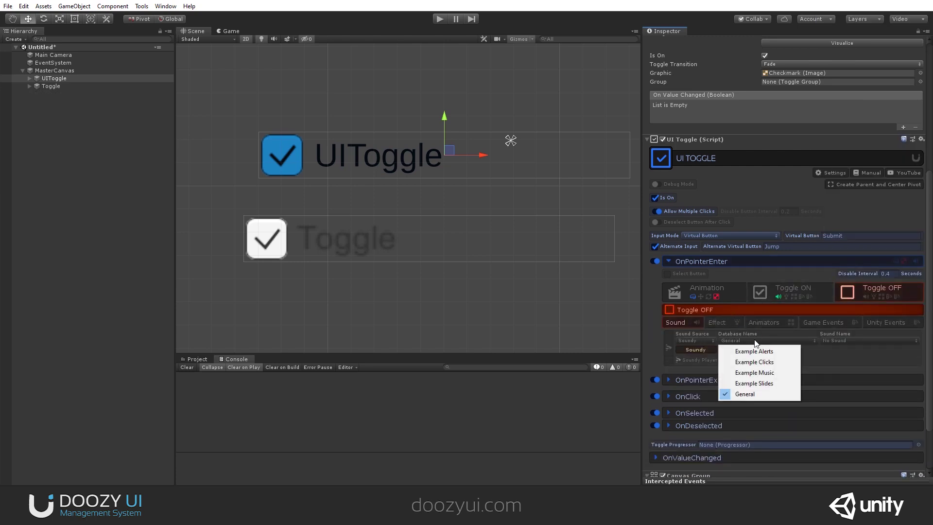
left_click(771, 362)
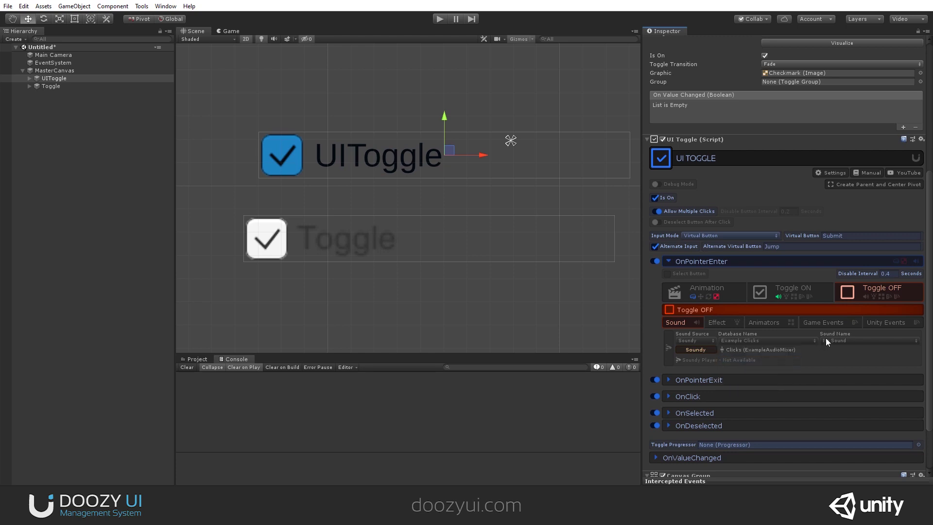
left_click(768, 341)
left_click(774, 372)
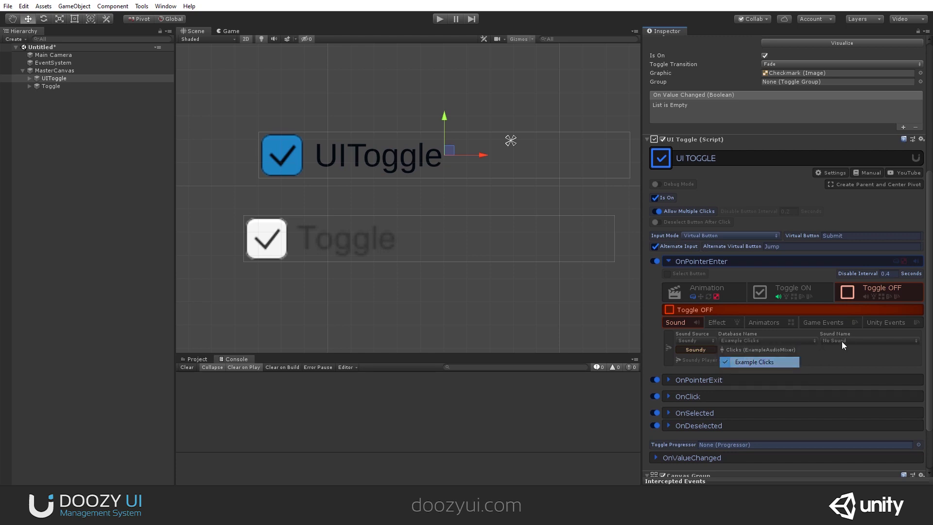
left_click(842, 341)
left_click(847, 317)
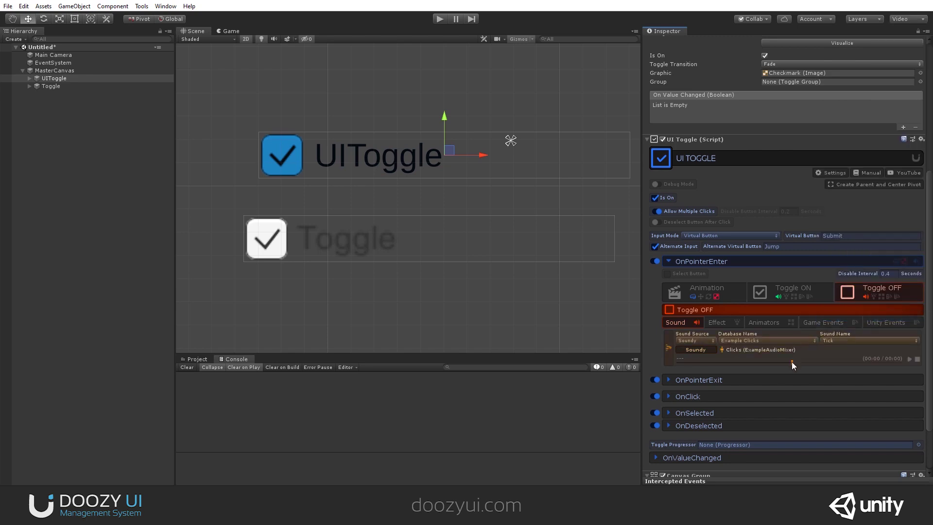
left_click(439, 19)
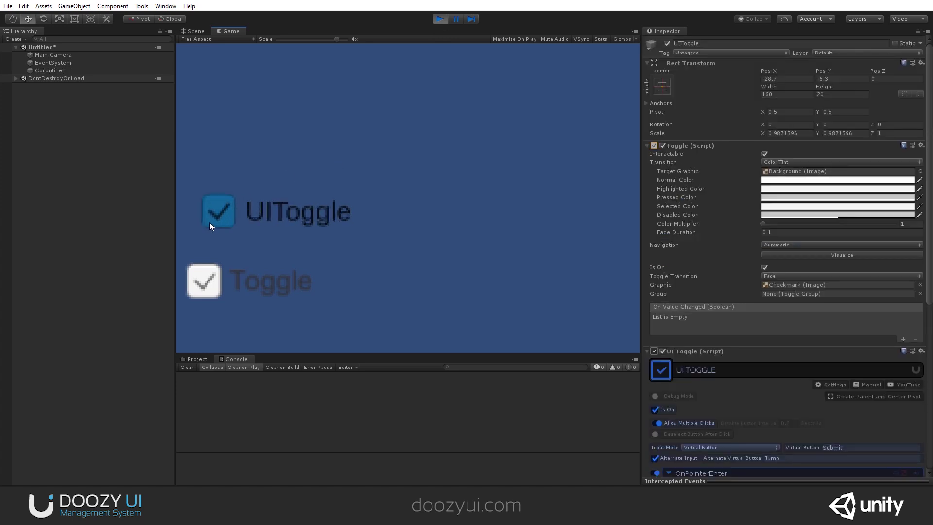
left_click(225, 214)
left_click(223, 217)
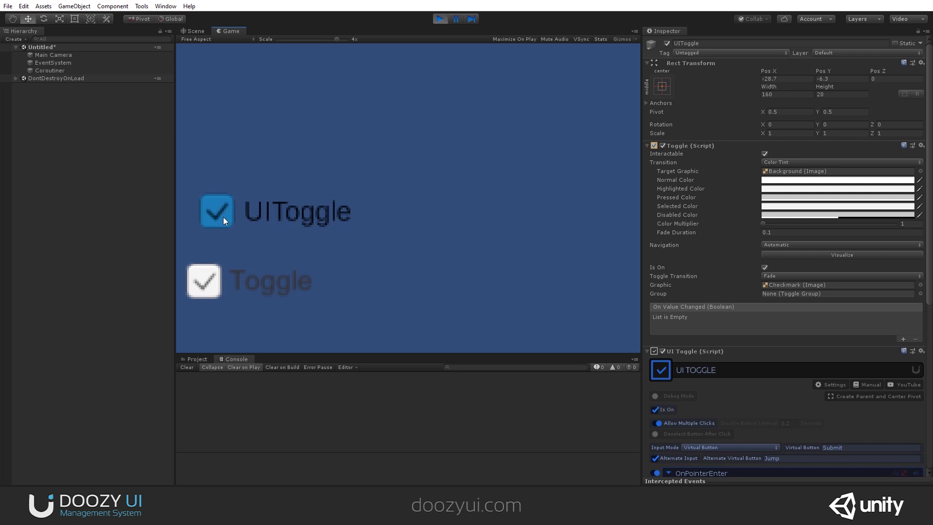
left_click_drag(336, 39, 270, 47)
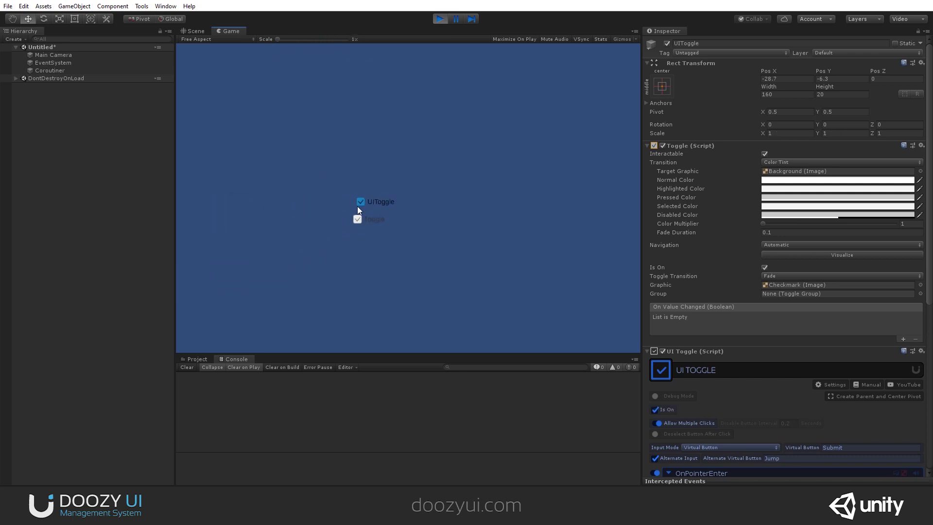
left_click(438, 20)
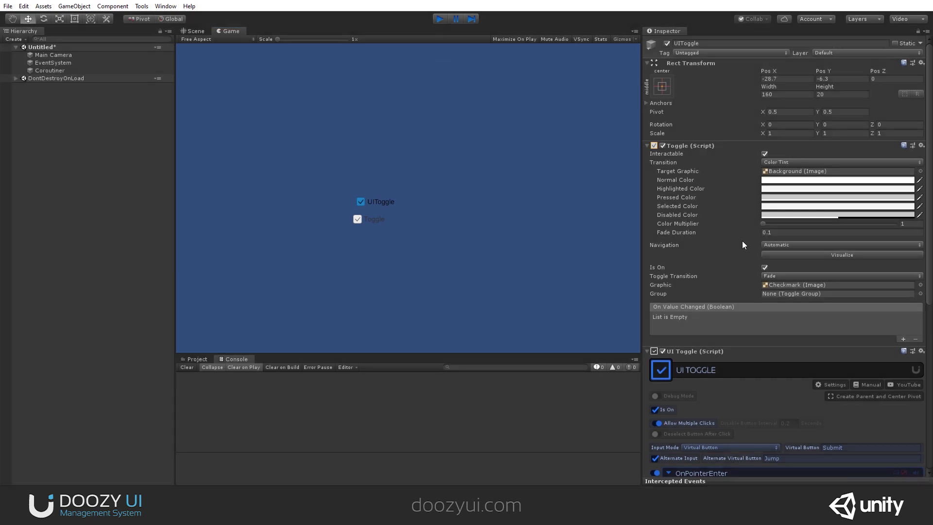
Step: Reset the UI Toggle component to its defaults
scroll(751, 323, "down", 10)
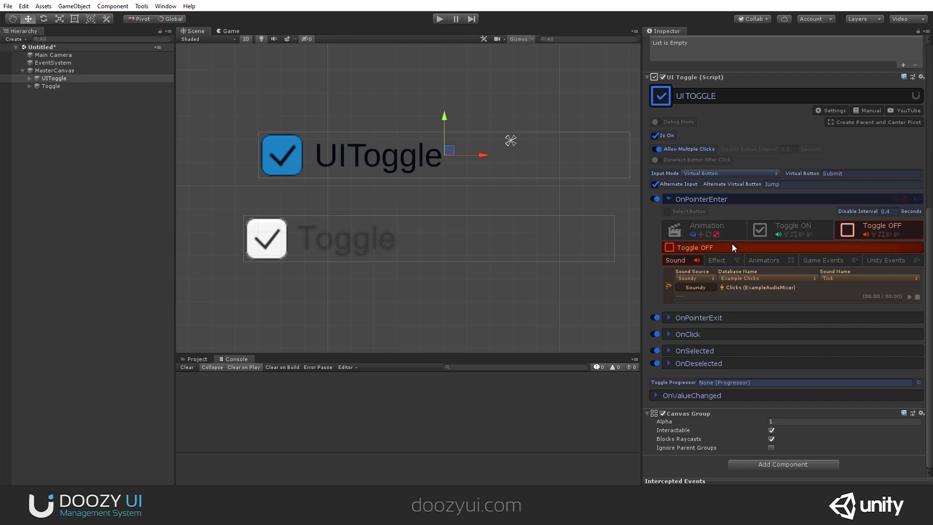
right_click(706, 77)
left_click(743, 83)
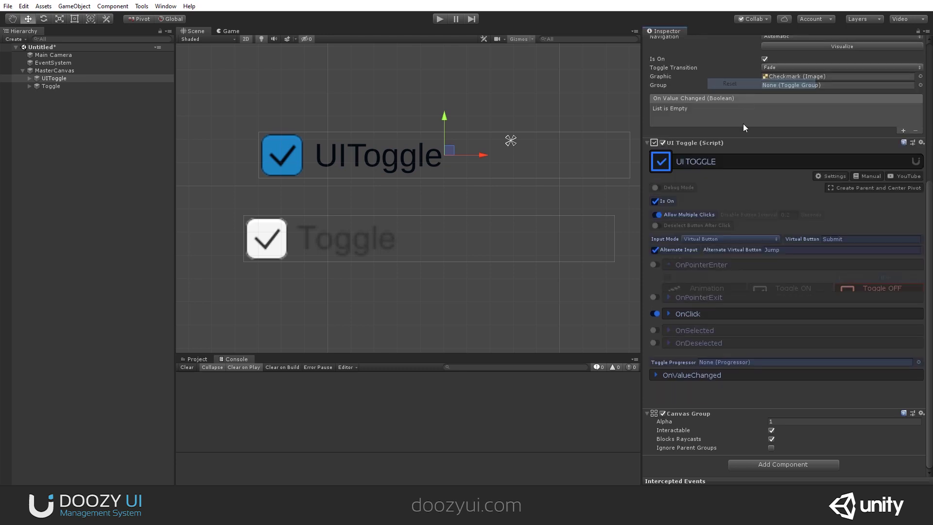
Step: Expand OnClick and browse its Toggle ON Sound, Animators, Game Events and Unity Events settings
left_click(676, 334)
scroll(785, 334, "down", 3)
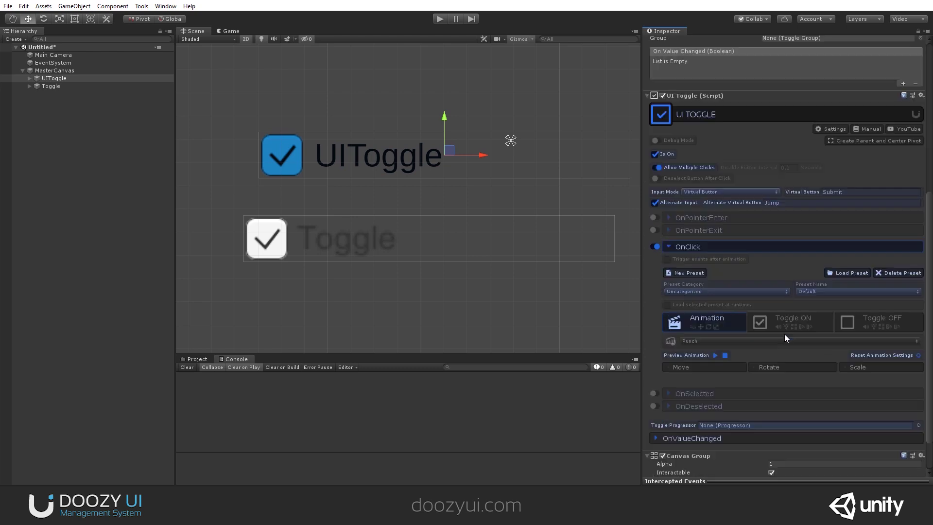
scroll(815, 256, "up", 2)
left_click(793, 321)
scroll(763, 310, "down", 3)
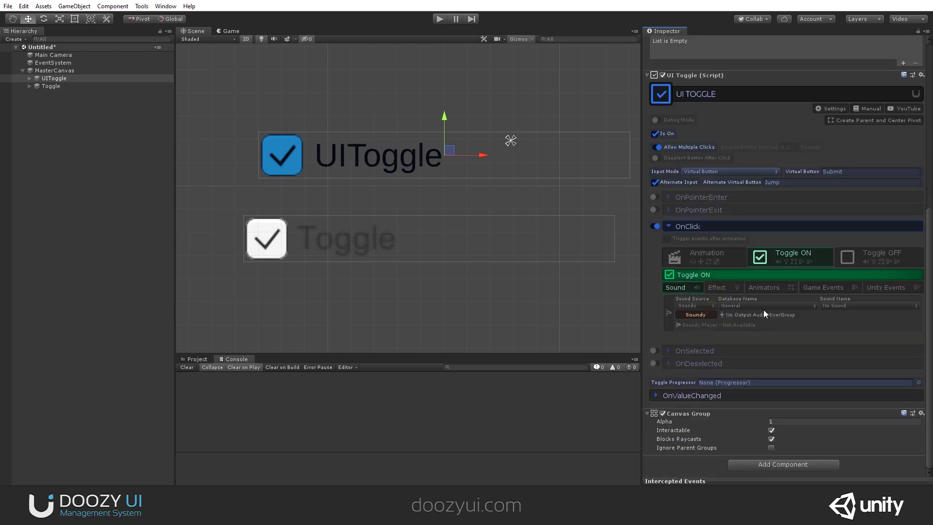
left_click(766, 306)
left_click(724, 288)
scroll(726, 290, "up", 2)
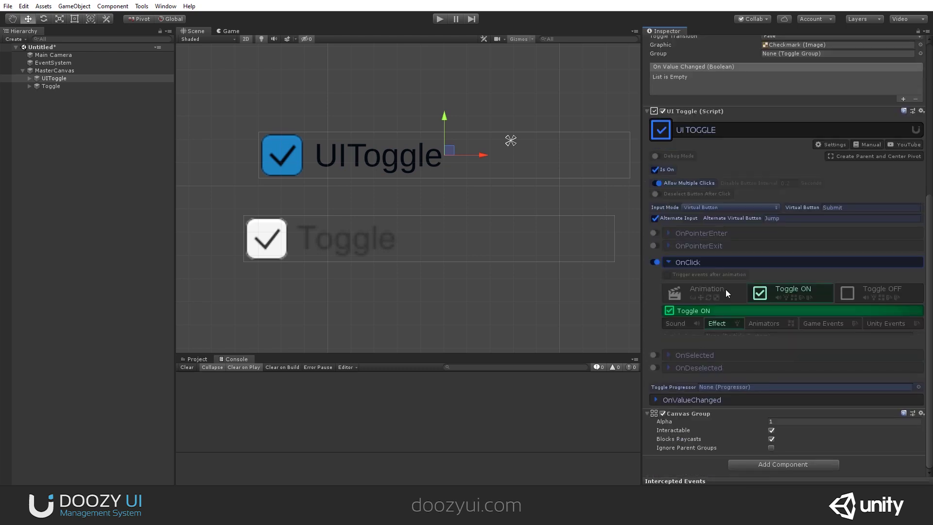
left_click(778, 324)
left_click(826, 323)
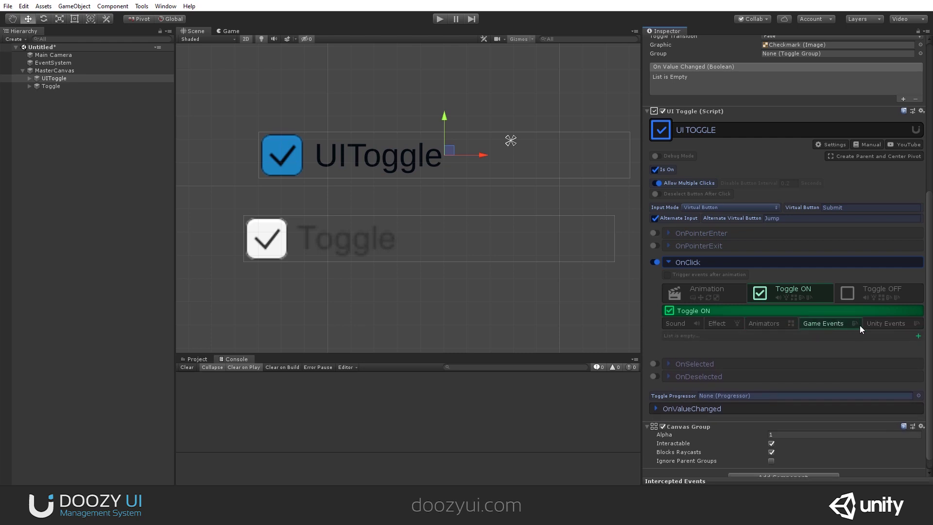
left_click(879, 324)
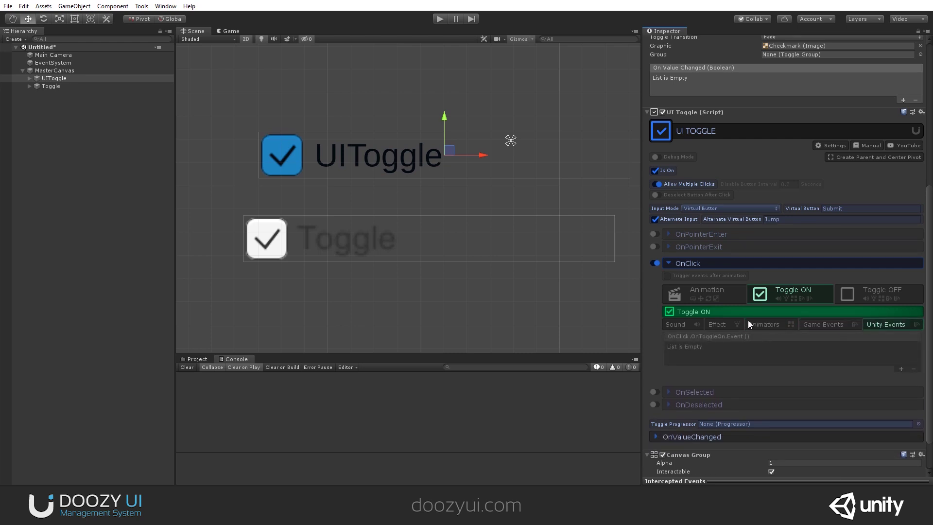
left_click(676, 325)
Step: Set the OnClick Toggle ON sound to Example Clicks / Splat Hit
left_click(802, 294)
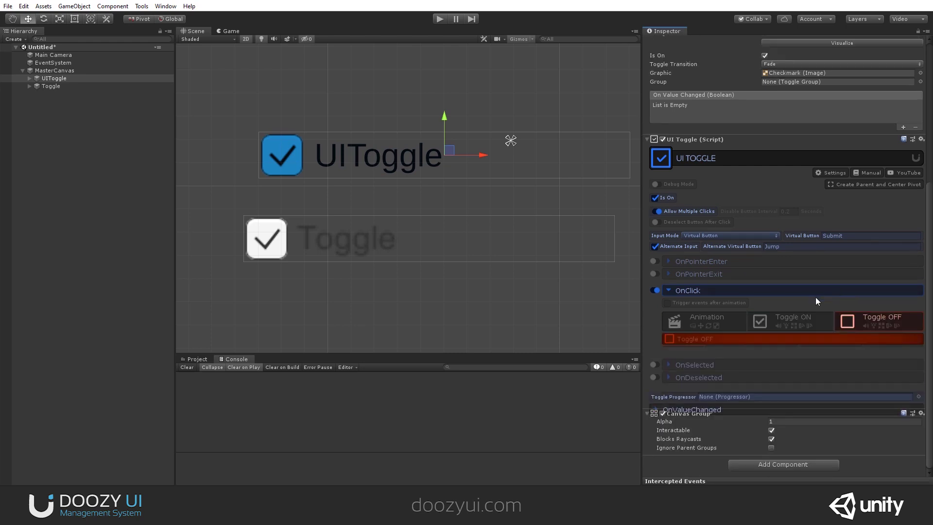
left_click(795, 321)
left_click(874, 322)
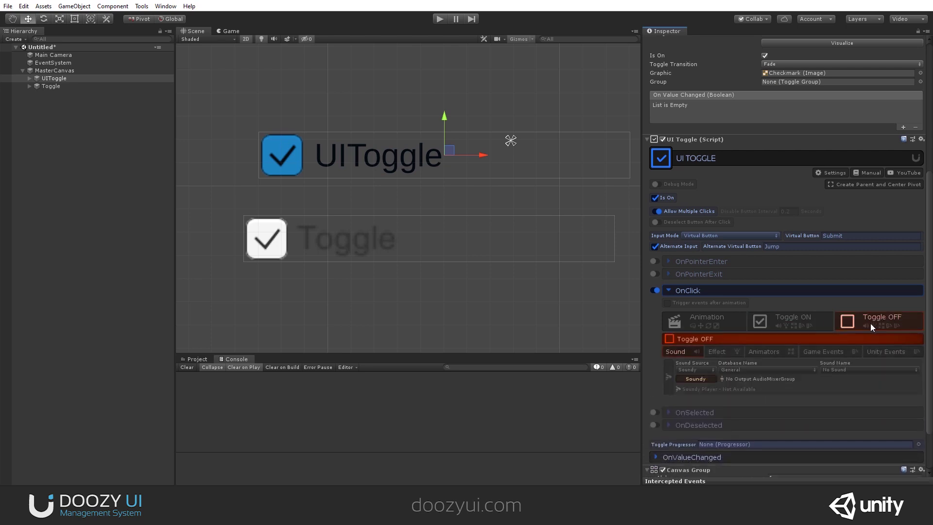
left_click(815, 319)
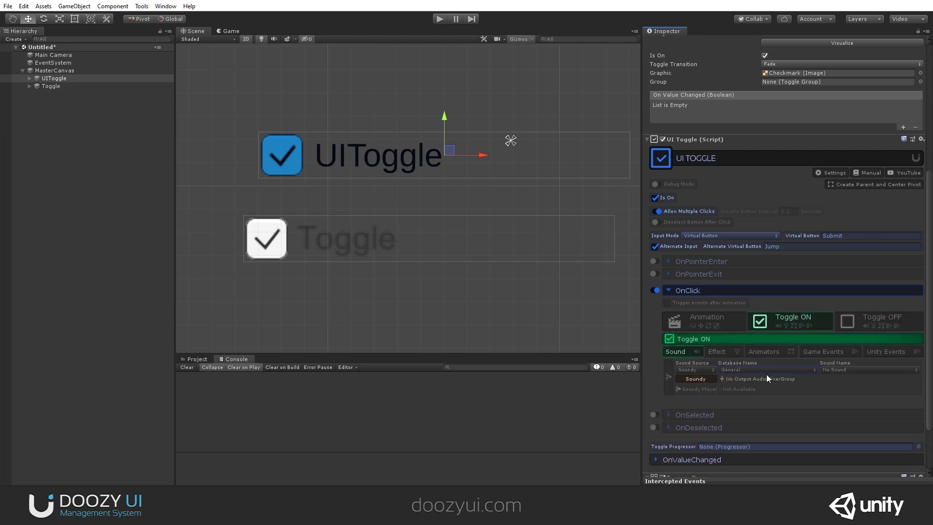
left_click(766, 370)
left_click(755, 392)
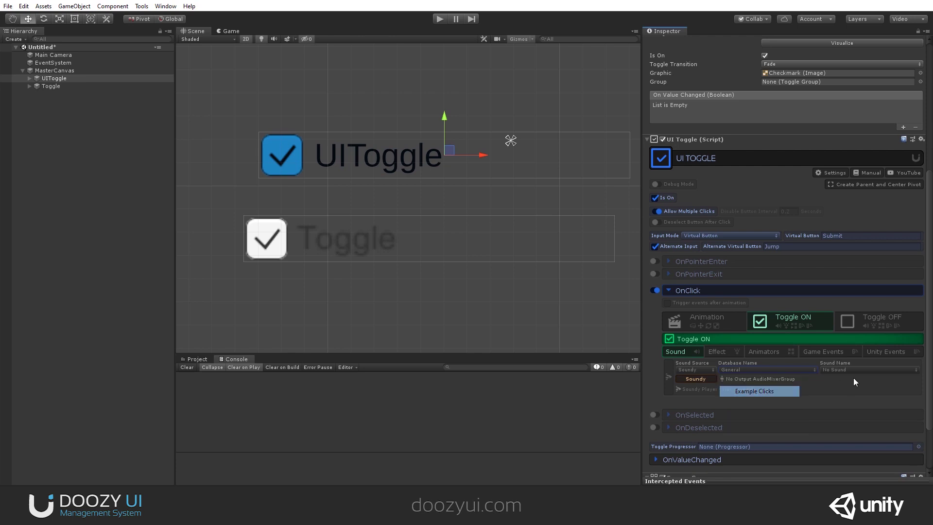
left_click(854, 371)
left_click(877, 324)
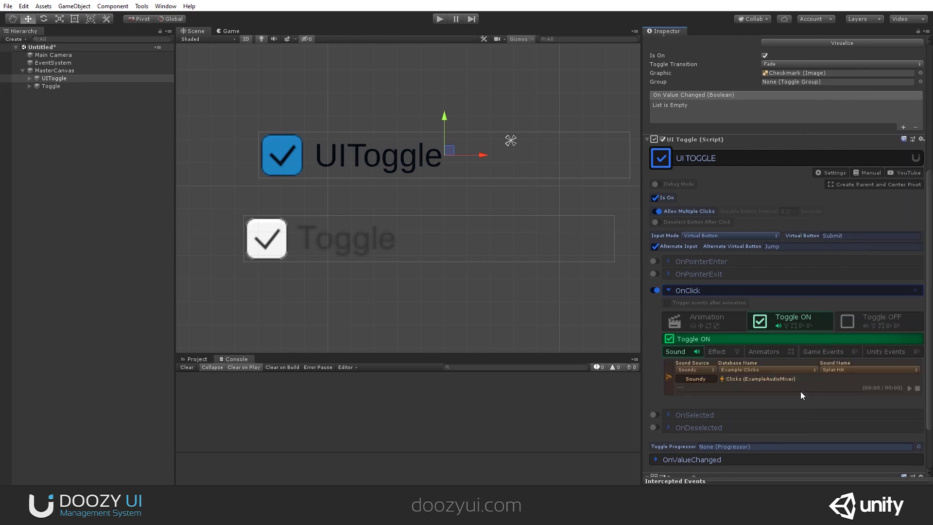
Step: Set the OnClick Toggle OFF sound to Example Clicks / Plastic Switch
left_click(854, 324)
left_click(765, 370)
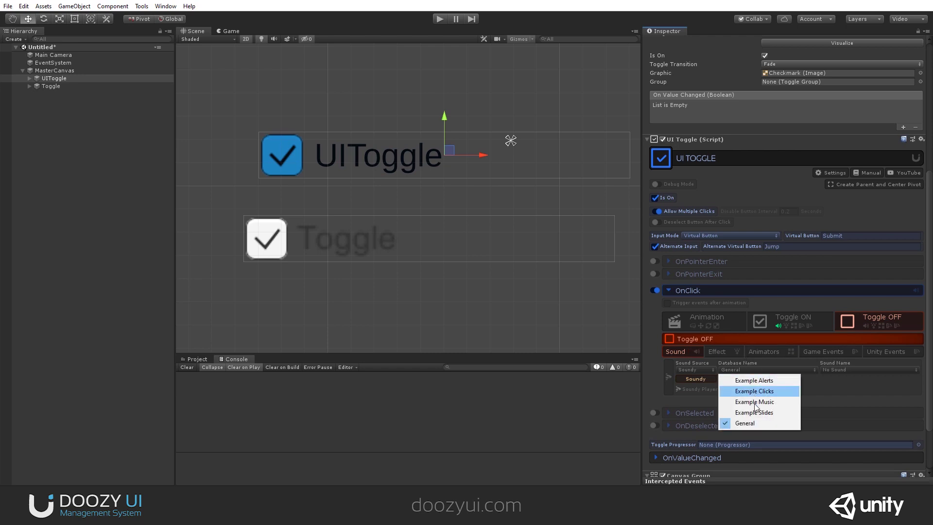
left_click(758, 390)
left_click(835, 370)
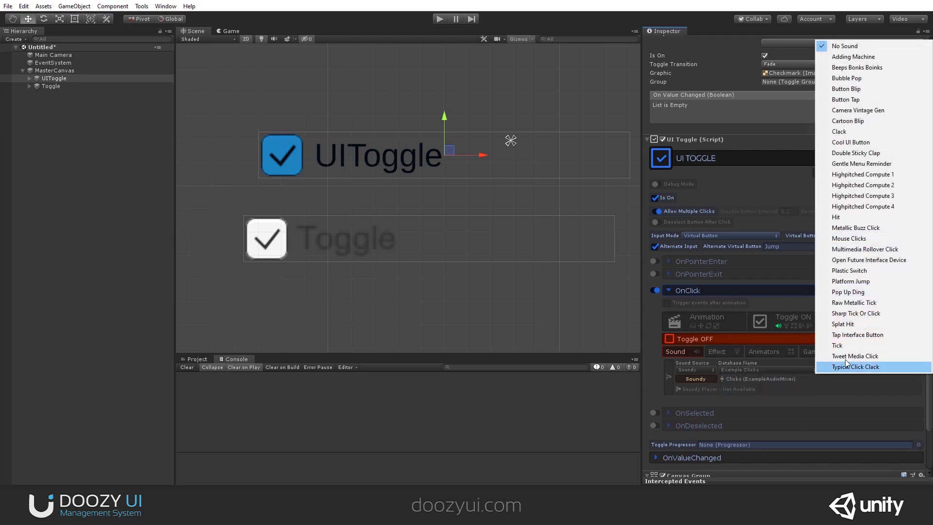
left_click(852, 271)
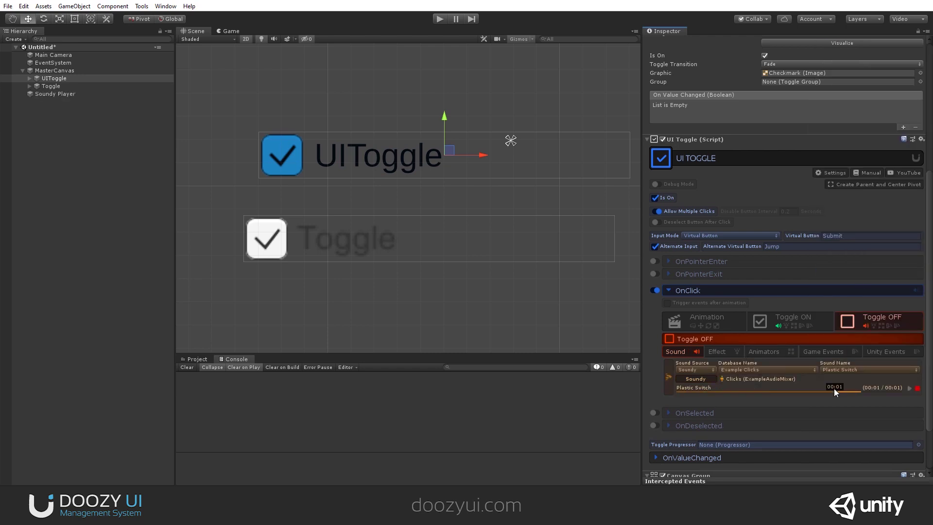
left_click(437, 18)
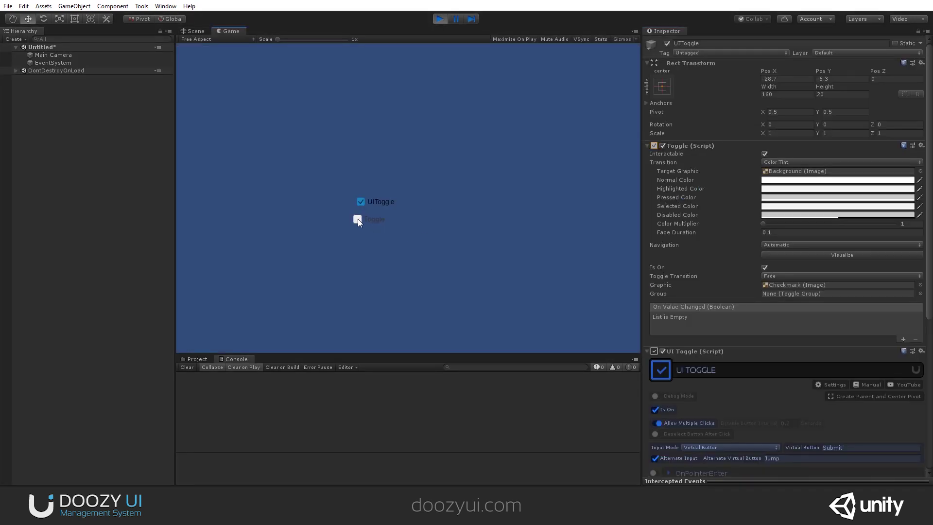
left_click(357, 220)
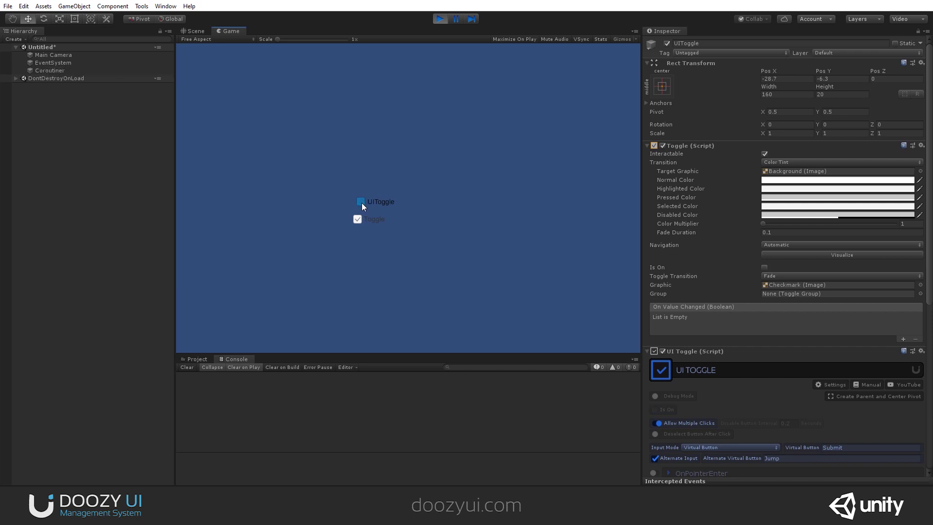
left_click(361, 202)
left_click(441, 19)
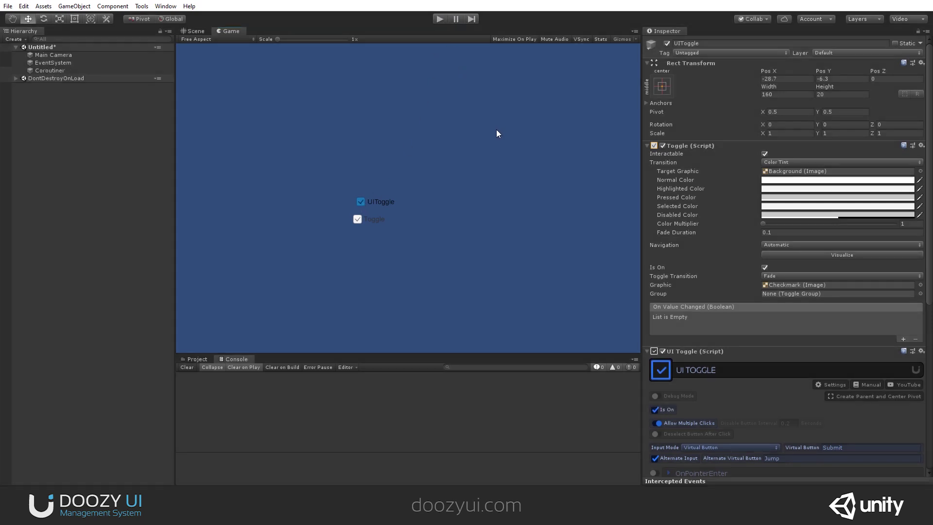
scroll(777, 400, "down", 10)
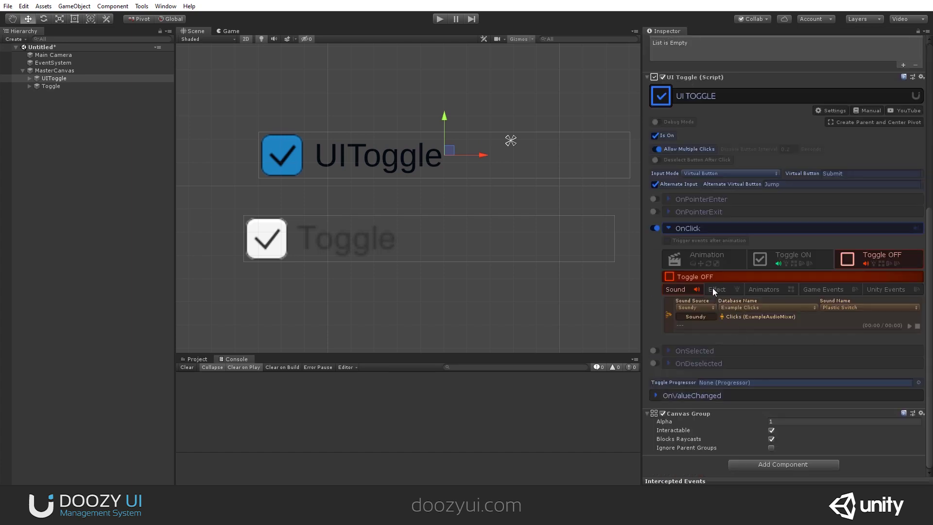
Step: Load the Stretch › BigHorizontalStretch preset for the OnClick punch scale and preview it twice
left_click(709, 260)
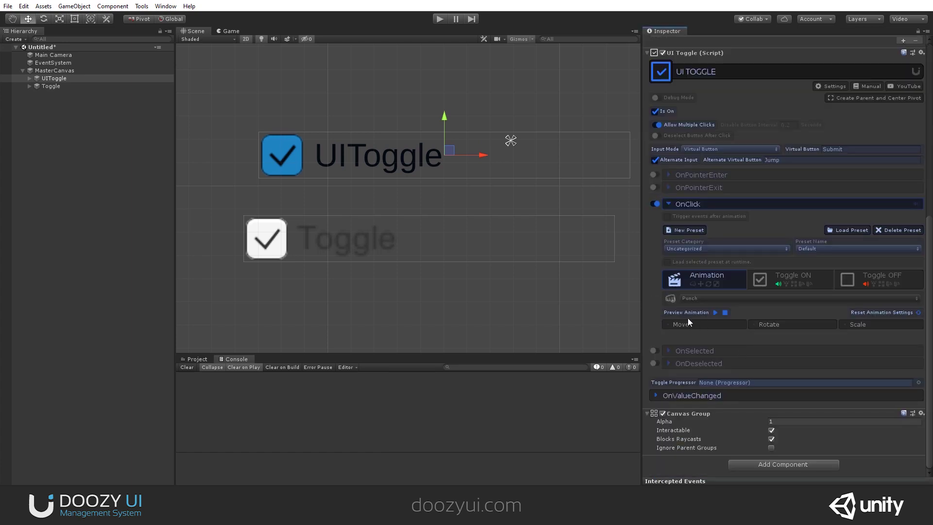
left_click(704, 249)
left_click(716, 322)
left_click(836, 230)
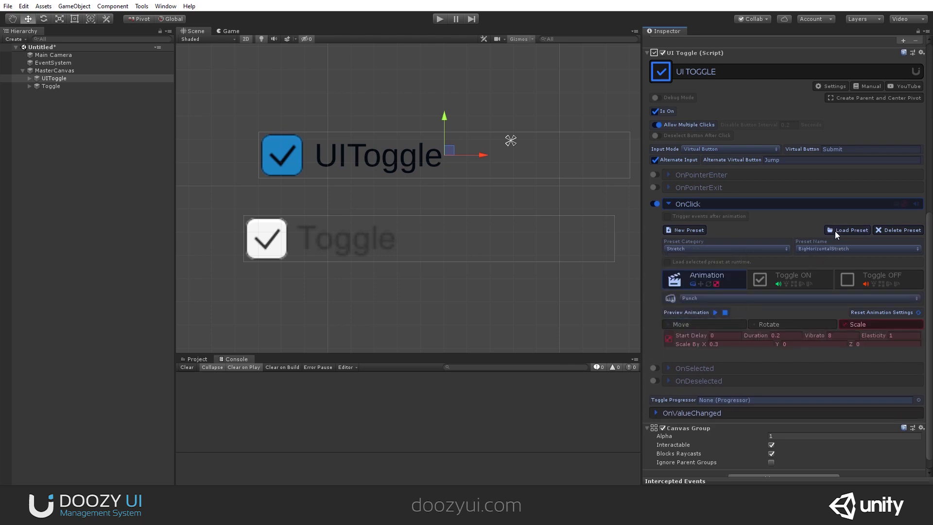
left_click(716, 313)
left_click(716, 313)
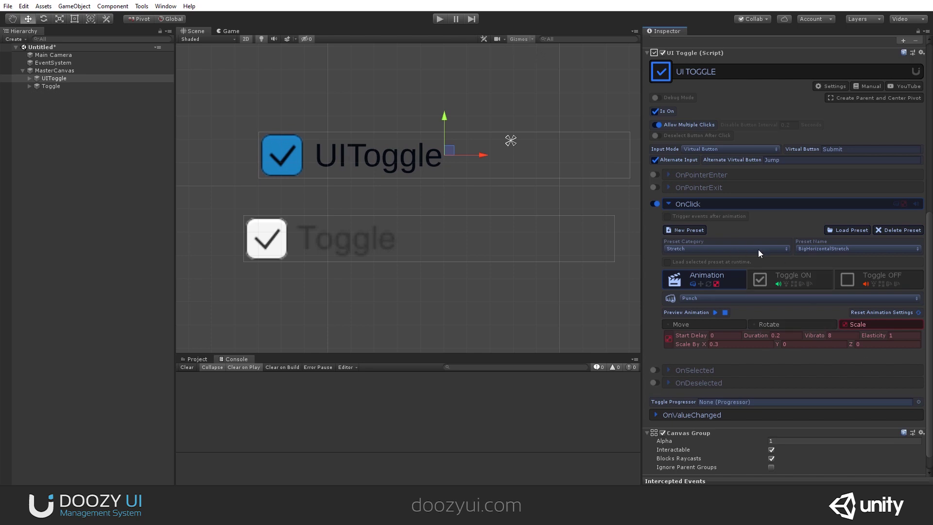
left_click(439, 19)
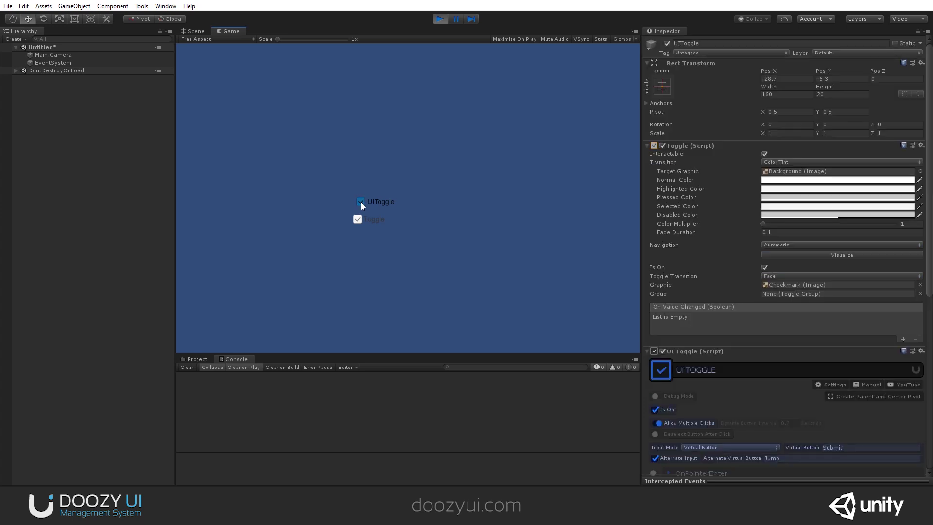
left_click(360, 202)
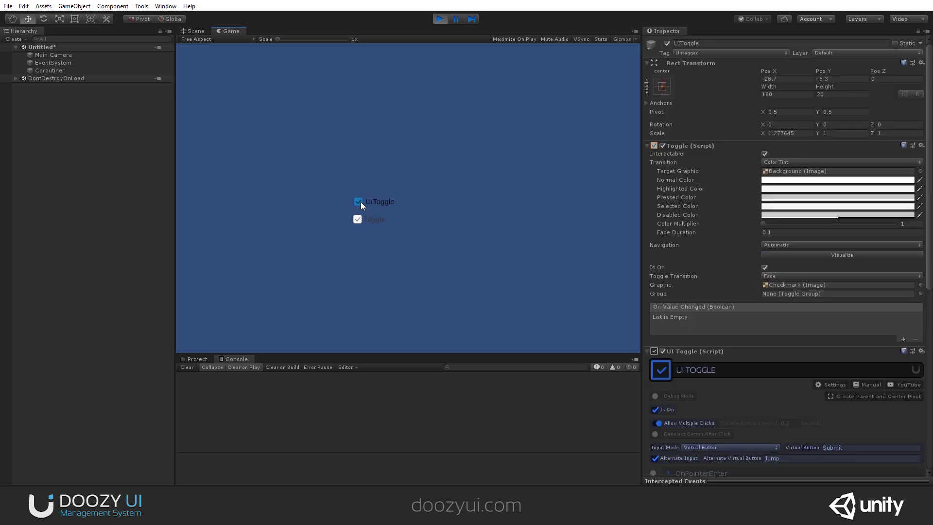
left_click_drag(278, 40, 332, 44)
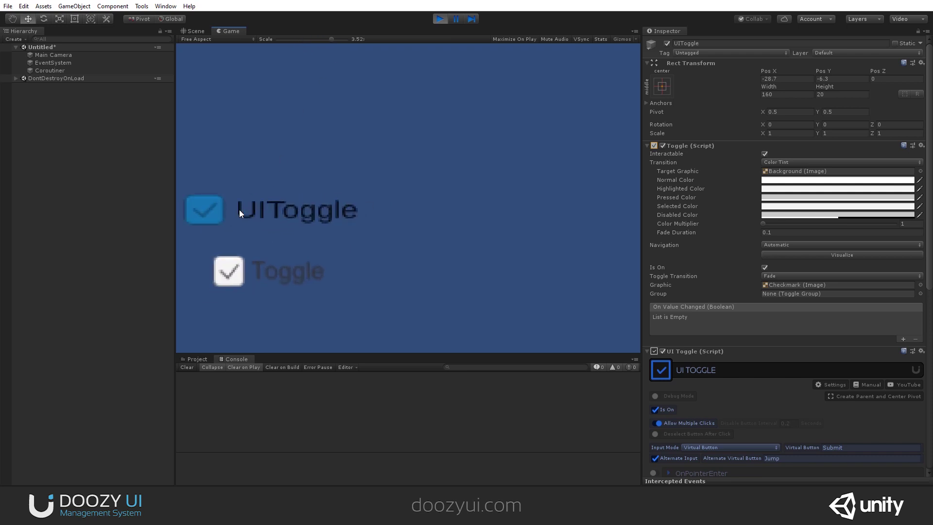
left_click(229, 277)
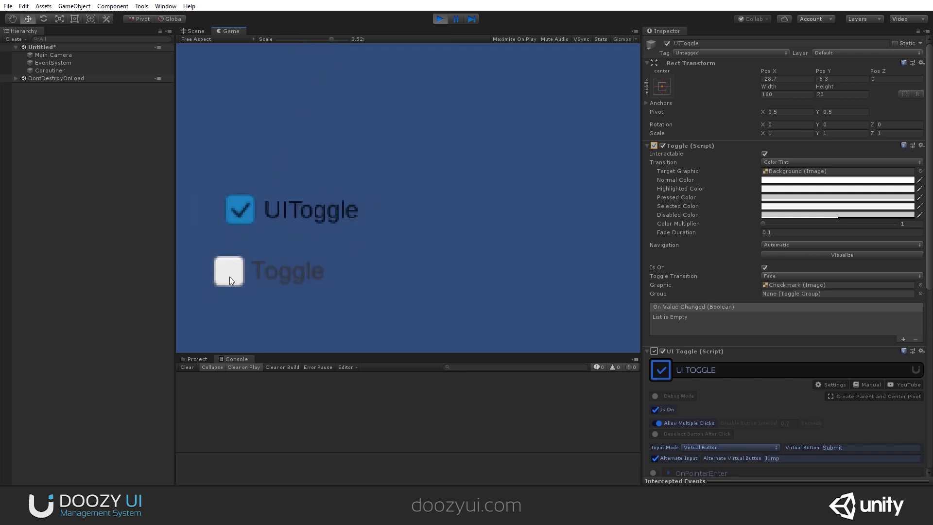
left_click(229, 278)
left_click(440, 18)
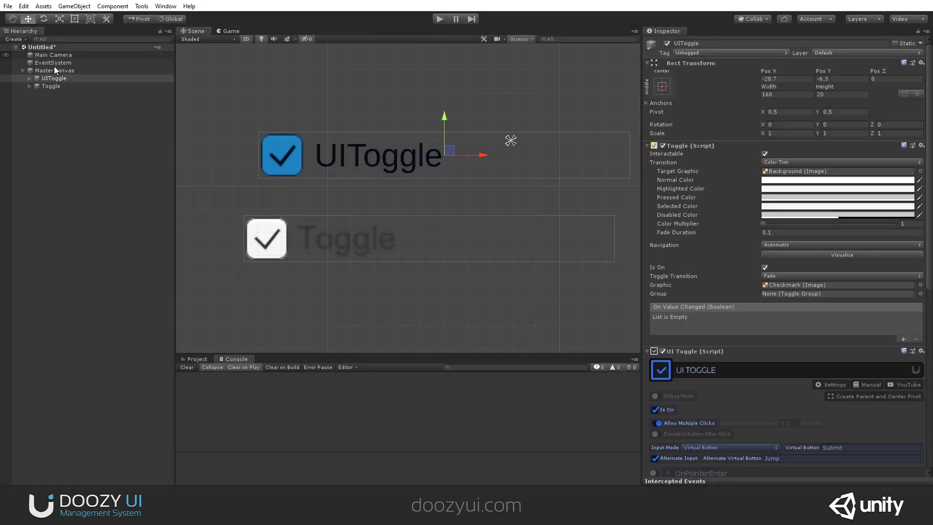
Step: Expand UIToggle and Toggle, inspect each Label, then reselect UIToggle
left_click(29, 78)
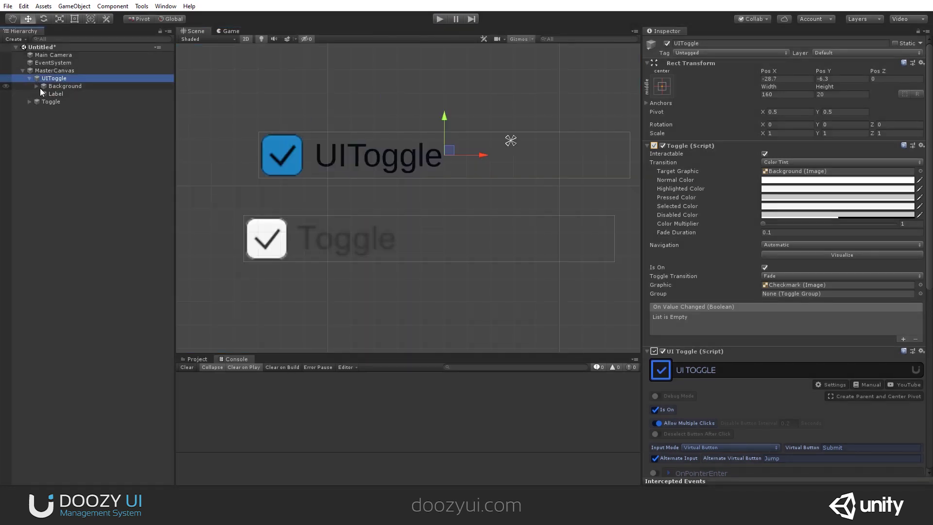
left_click(37, 86)
left_click(63, 103)
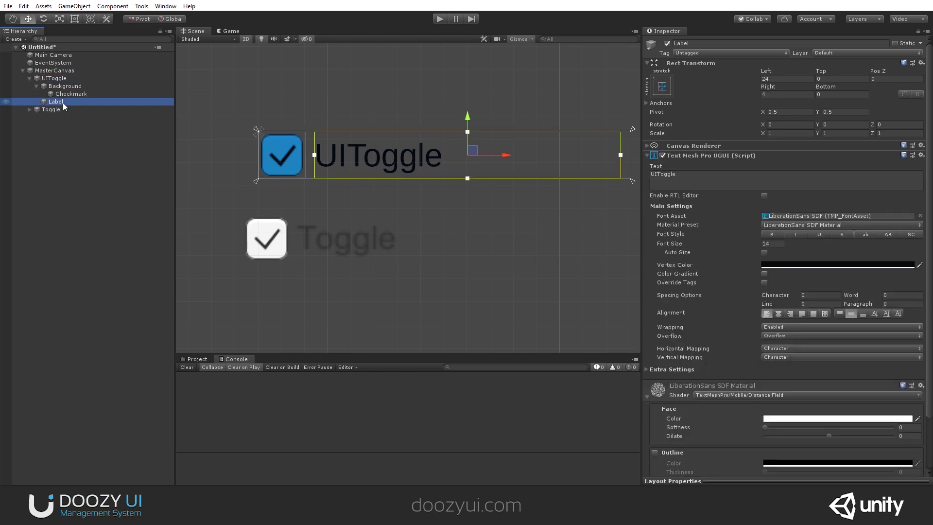
left_click(30, 109)
left_click(52, 125)
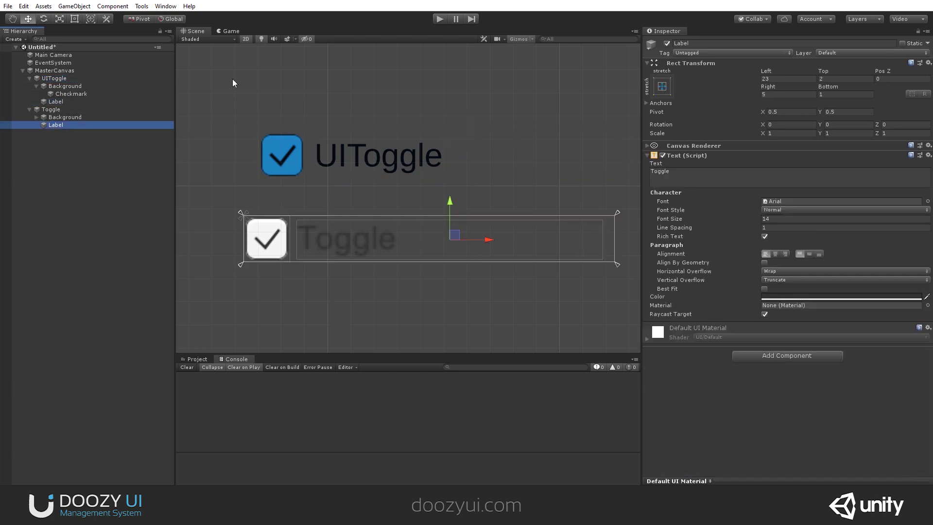
left_click(57, 79)
left_click(142, 6)
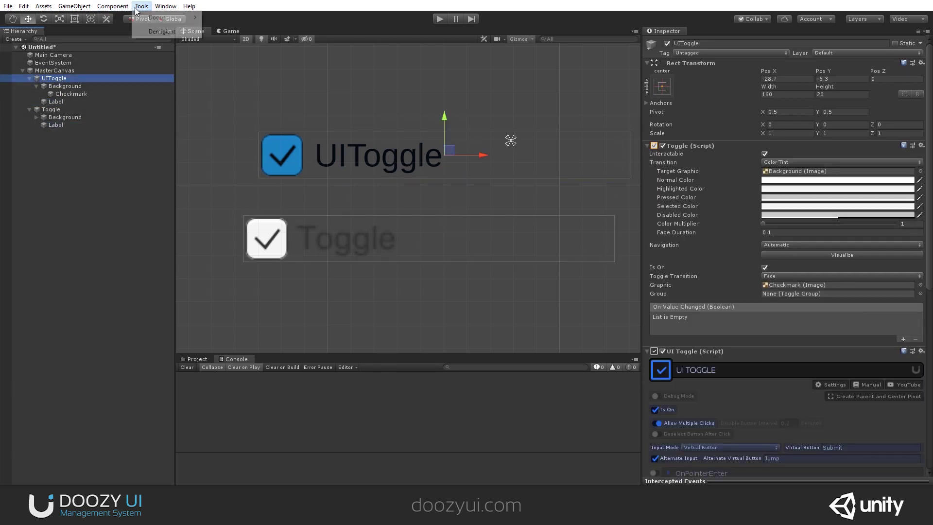
mouse_move(145, 17)
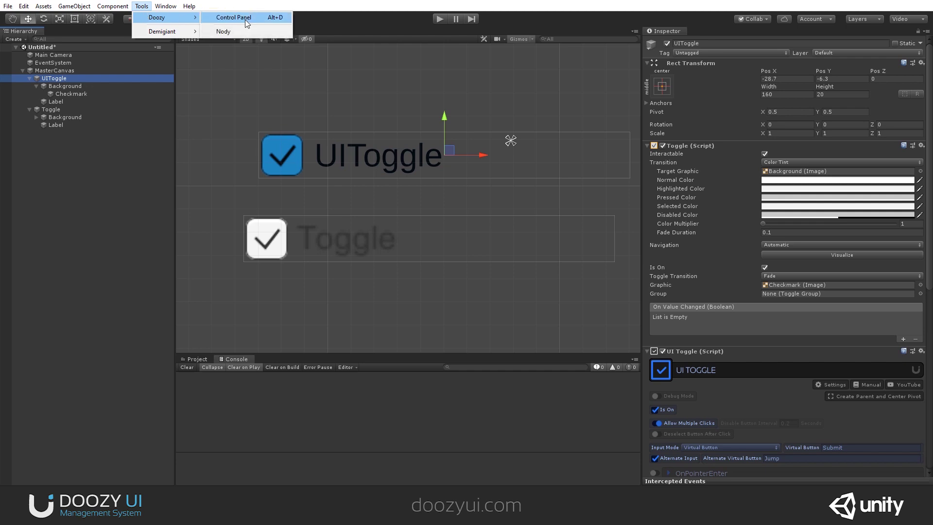
left_click(245, 18)
left_click(174, 127)
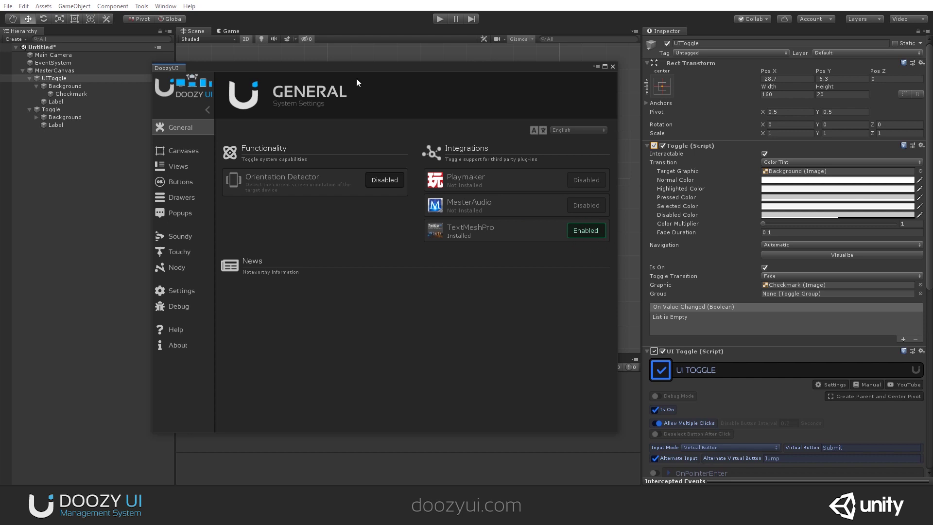
mouse_move(350, 71)
left_mouse_down()
mouse_move(339, 89)
mouse_move(360, 72)
left_mouse_up()
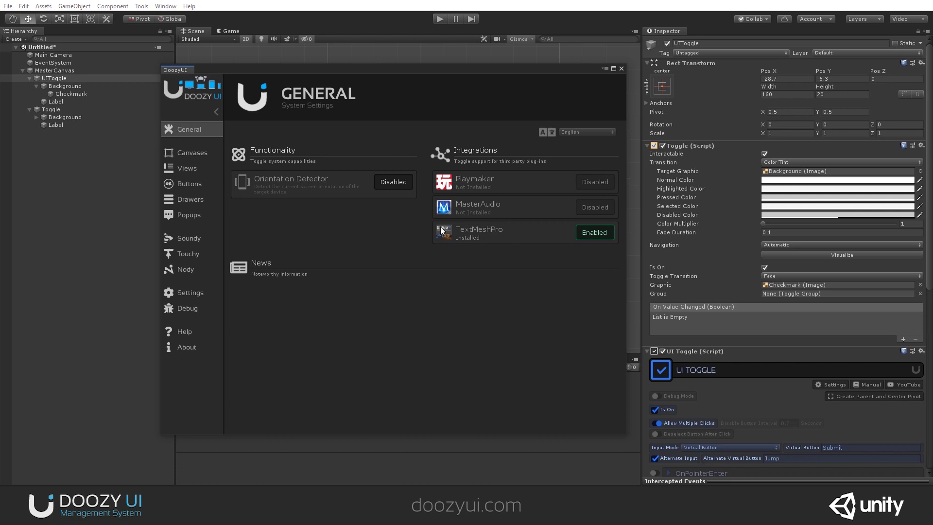
left_click(622, 69)
Step: Collapse OnClick, enable OnSelected and OnDeselected, and leave their sections collapsed
scroll(723, 232, "down", 10)
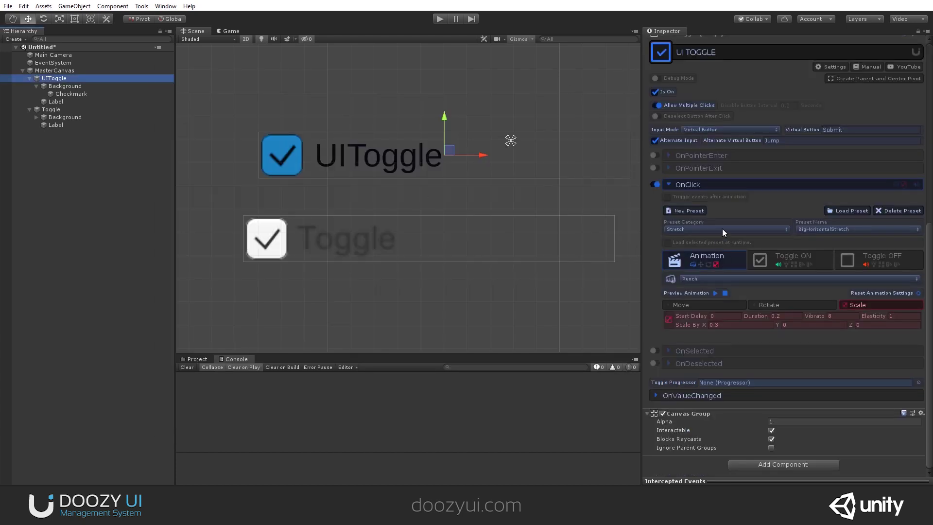
left_click(721, 184)
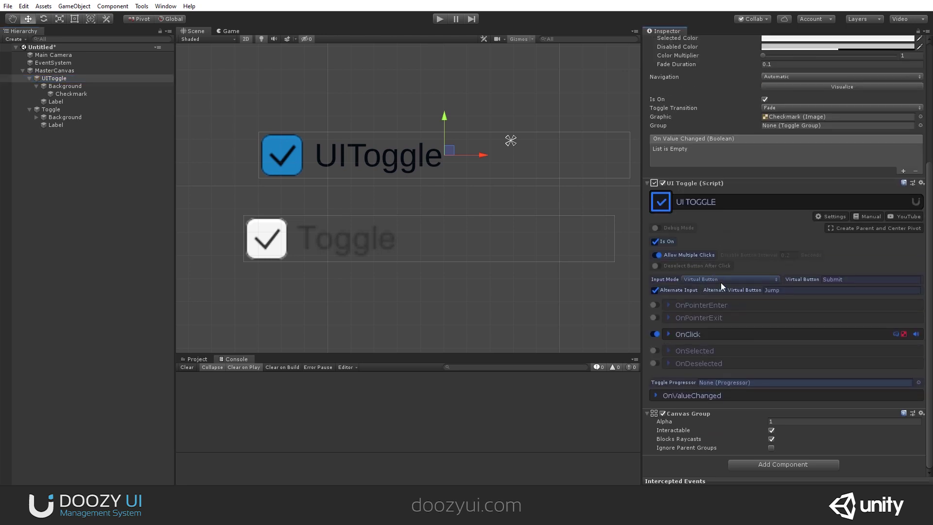
left_click(654, 351)
left_click(707, 350)
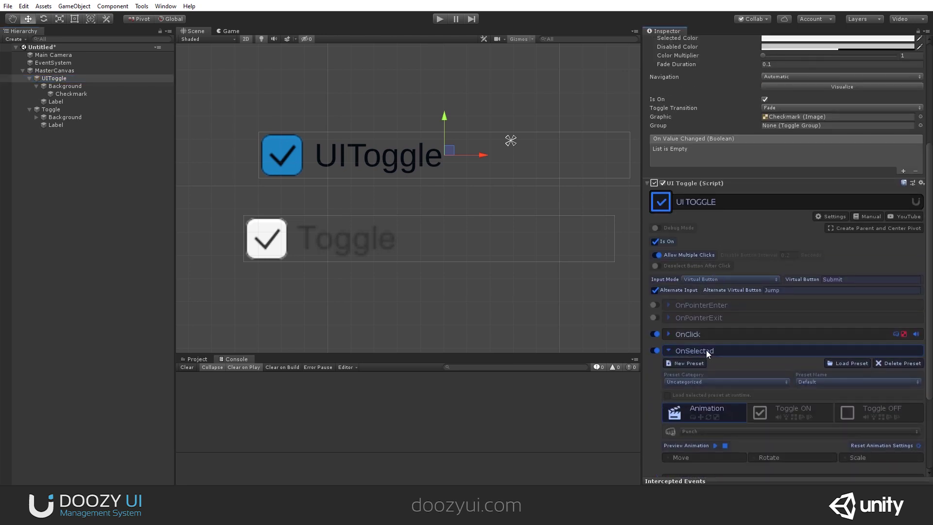
left_click(707, 350)
left_click(707, 363)
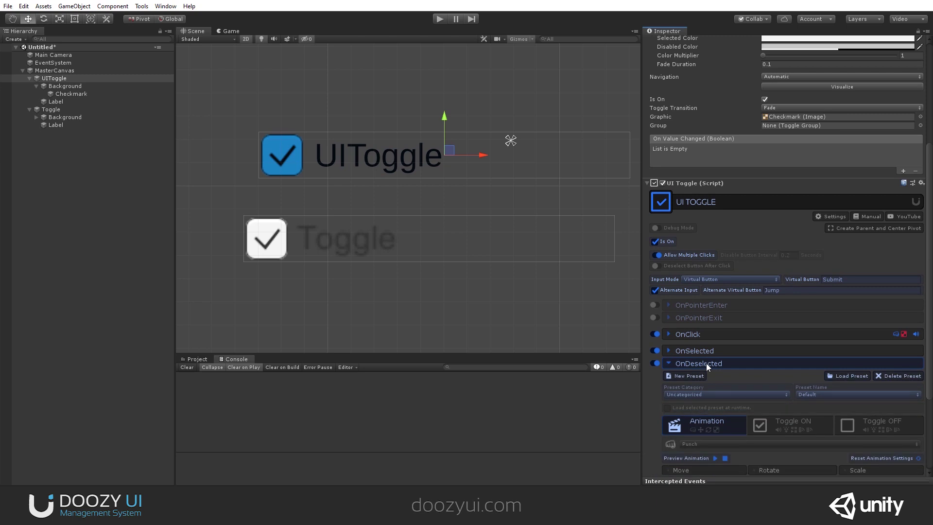
left_click(707, 363)
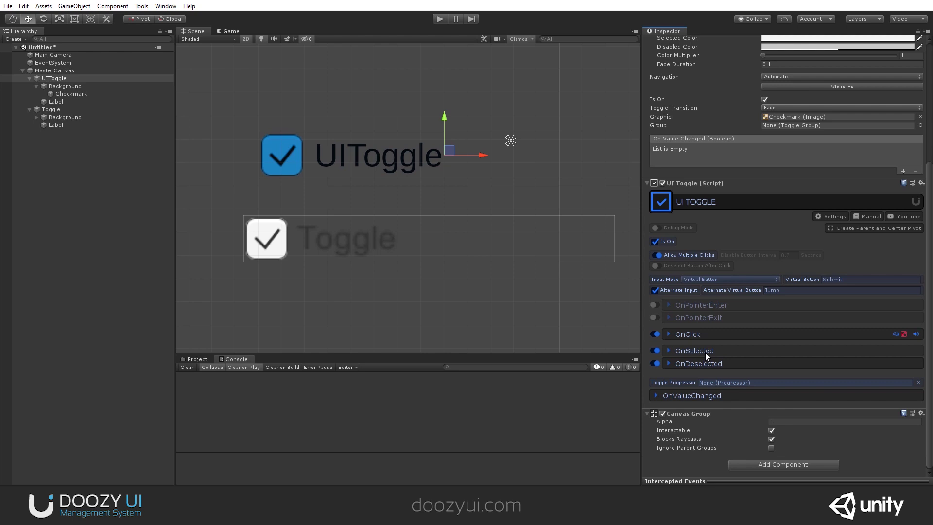
Step: Switch the OnPointerEnter event on and back off, then turn the UIToggle off
left_click(655, 305)
left_click(655, 305)
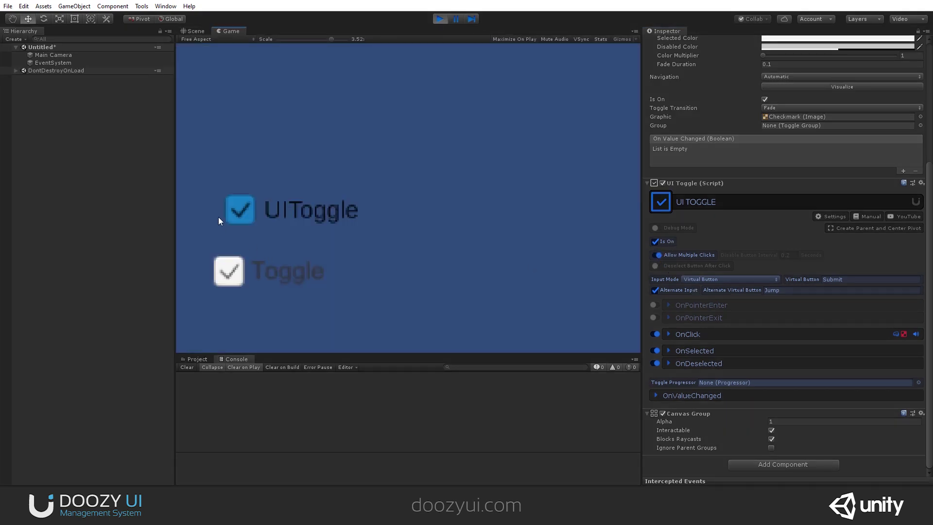
left_click(235, 211)
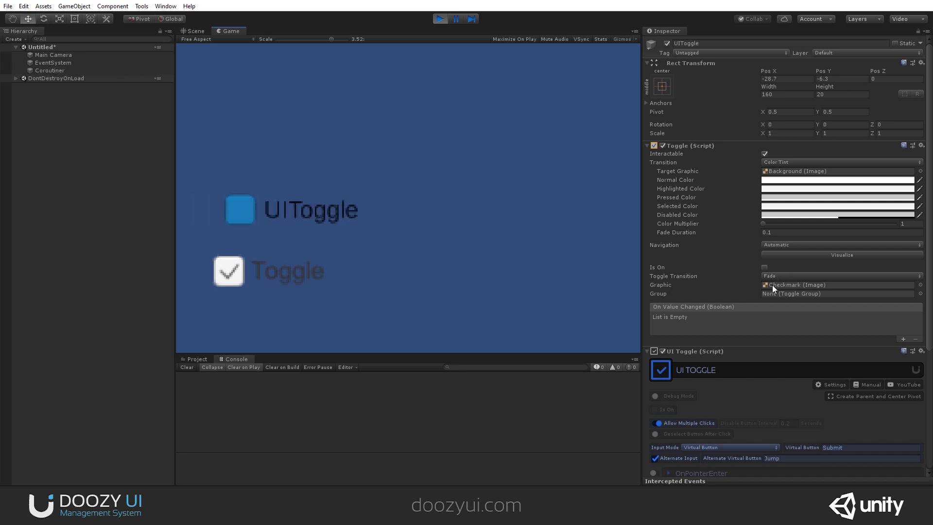
Step: Untick Allow Multiple Clicks and test toggling the UIToggle on and off repeatedly
left_click(659, 423)
scroll(681, 410, "down", 5)
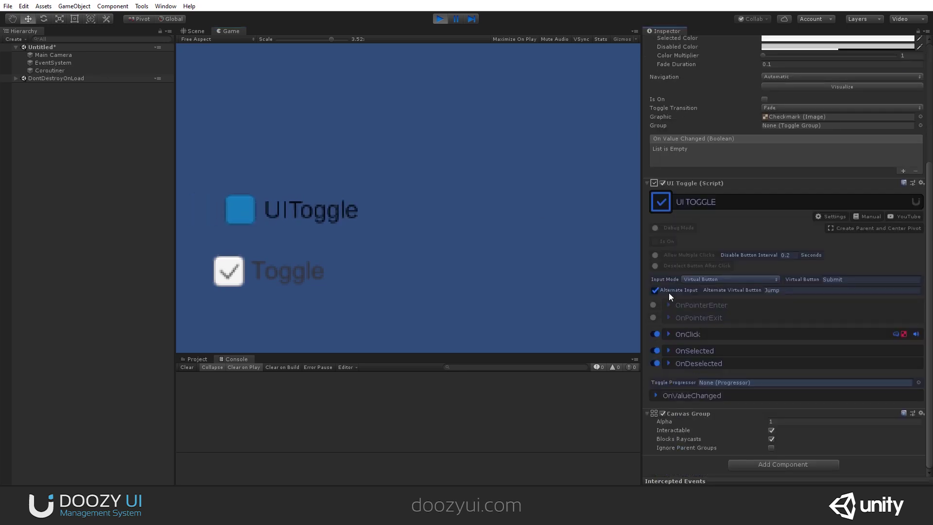
left_click(238, 214)
left_click(237, 214)
scroll(696, 133, "up", 5)
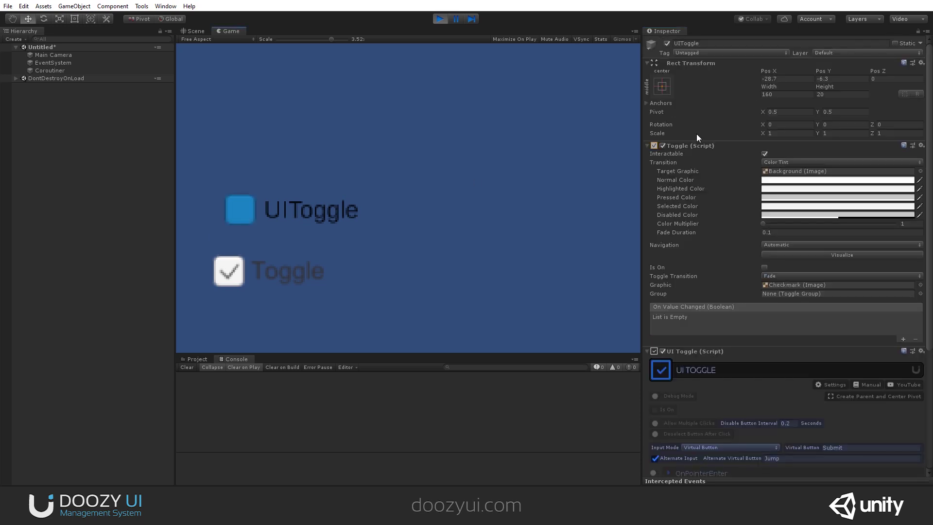
left_click(647, 63)
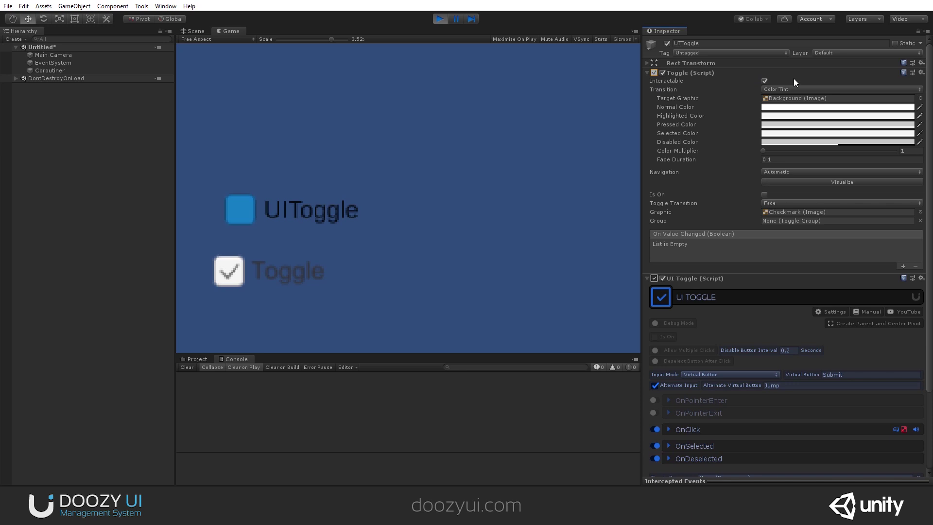
left_click(241, 210)
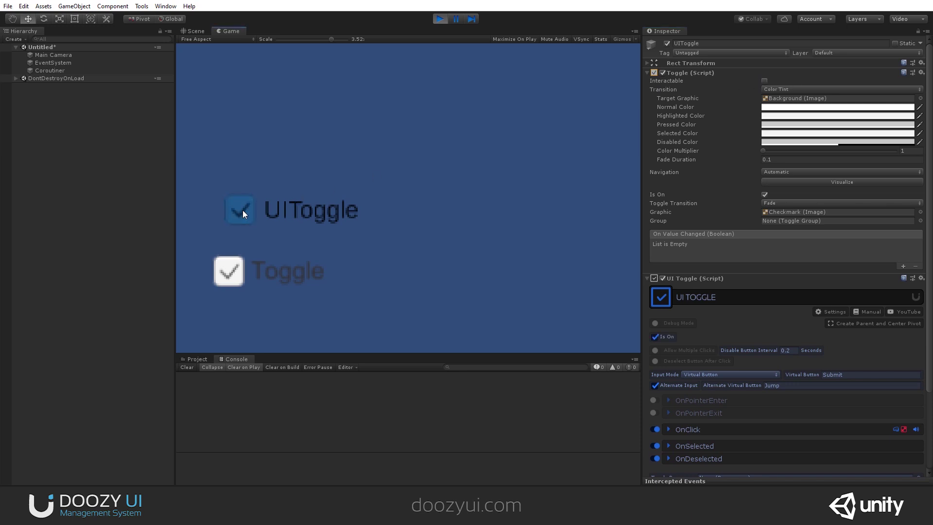
Step: Set Disable Button Interval to 1 and test rapid clicks on the UIToggle
left_click(794, 351)
type("1")
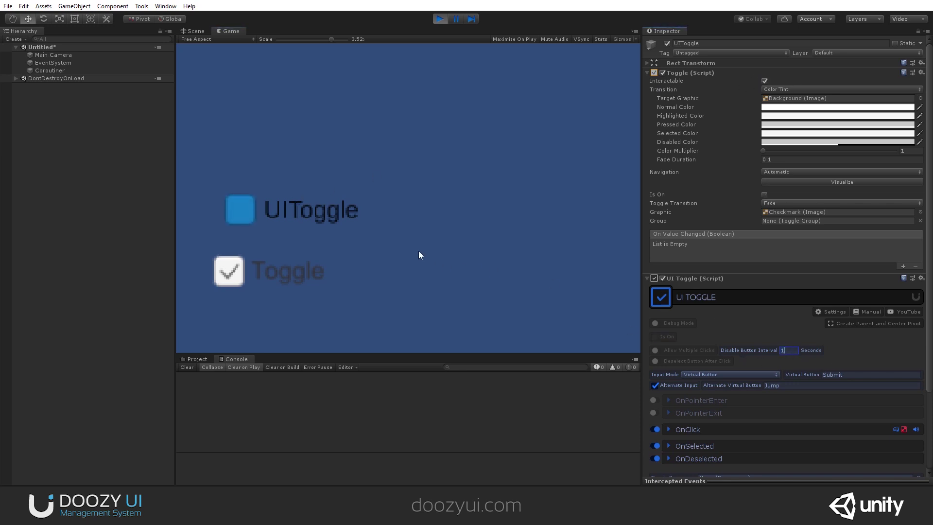
left_click(419, 251)
left_click(252, 216)
left_click(297, 217)
left_click(237, 219)
Step: Re-enable Allow Multiple Clicks and toggle the UIToggle off and on
left_click(656, 351)
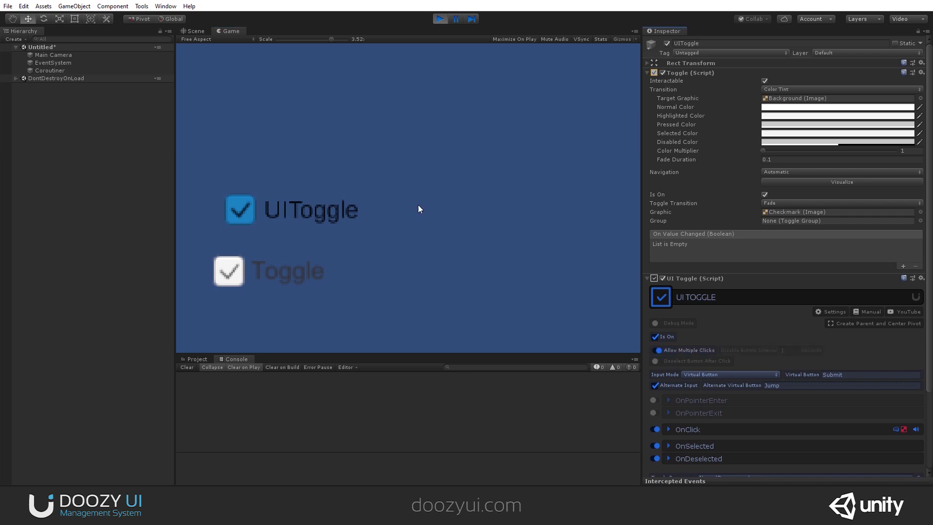
left_click(238, 214)
left_click(237, 213)
Step: Enable Debug Mode on the UIToggle and toggle it off and on to log events
left_click(238, 214)
left_click(237, 214)
left_click(656, 323)
left_click(238, 203)
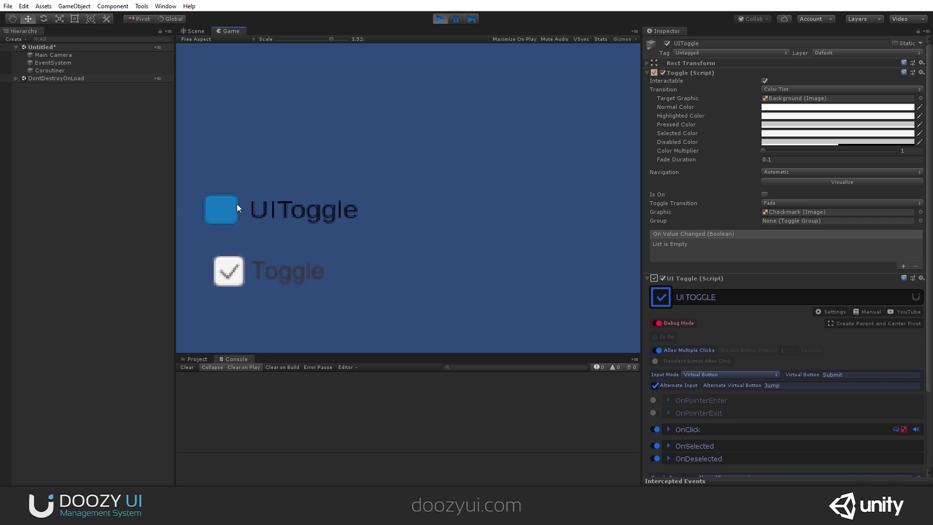
left_click(247, 210)
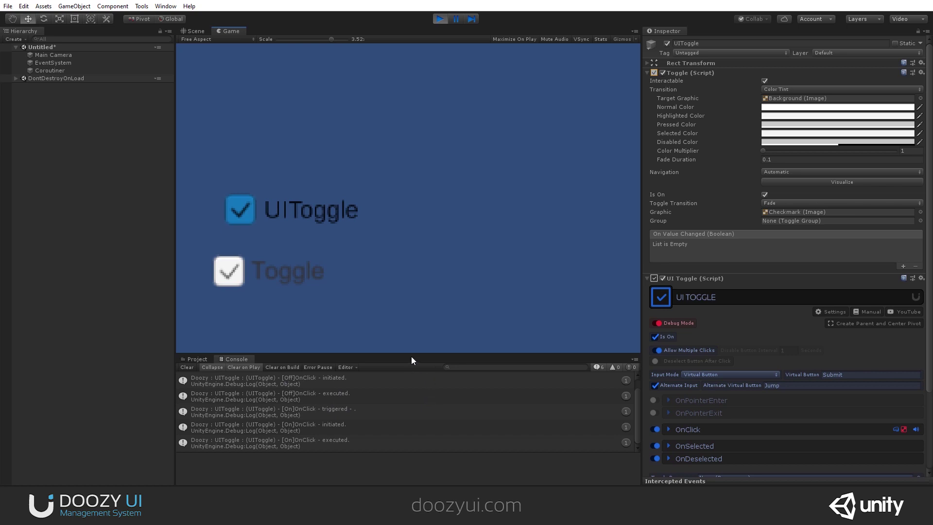
Step: Enlarge the Console, click the UIToggle once more, and stop play mode
mouse_move(410, 354)
left_mouse_down()
mouse_move(406, 320)
mouse_move(403, 346)
left_mouse_up()
left_click(243, 205)
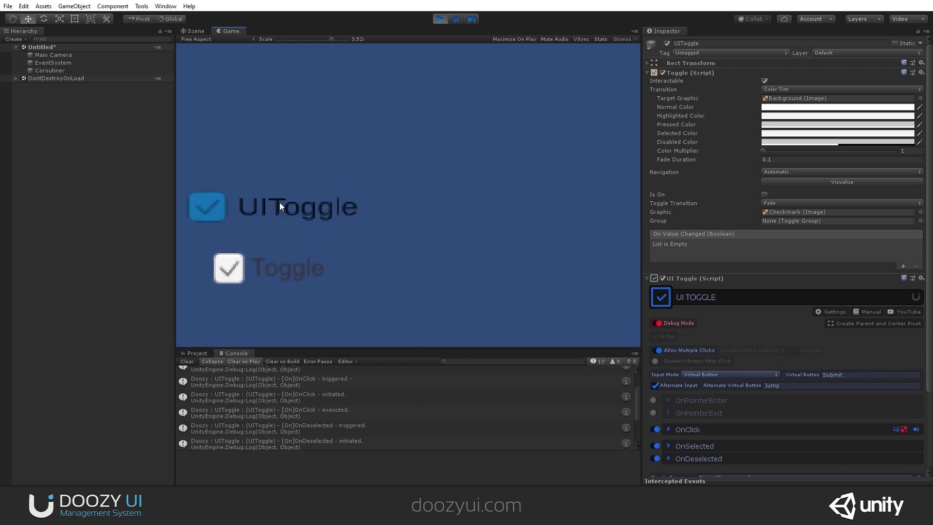
left_click(441, 20)
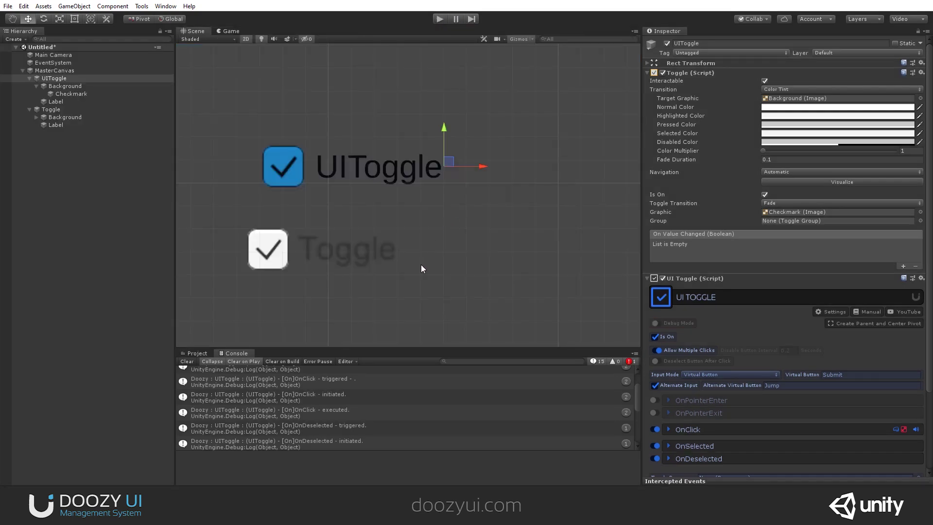